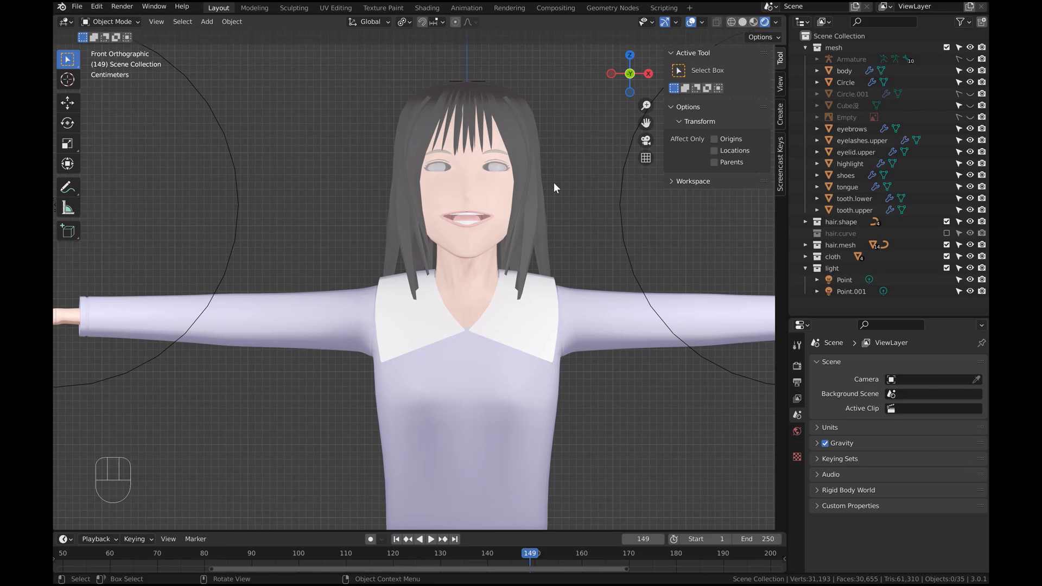
Duplicate the eye circle object in place and move the copy into the Scene Collection
left_click(497, 165)
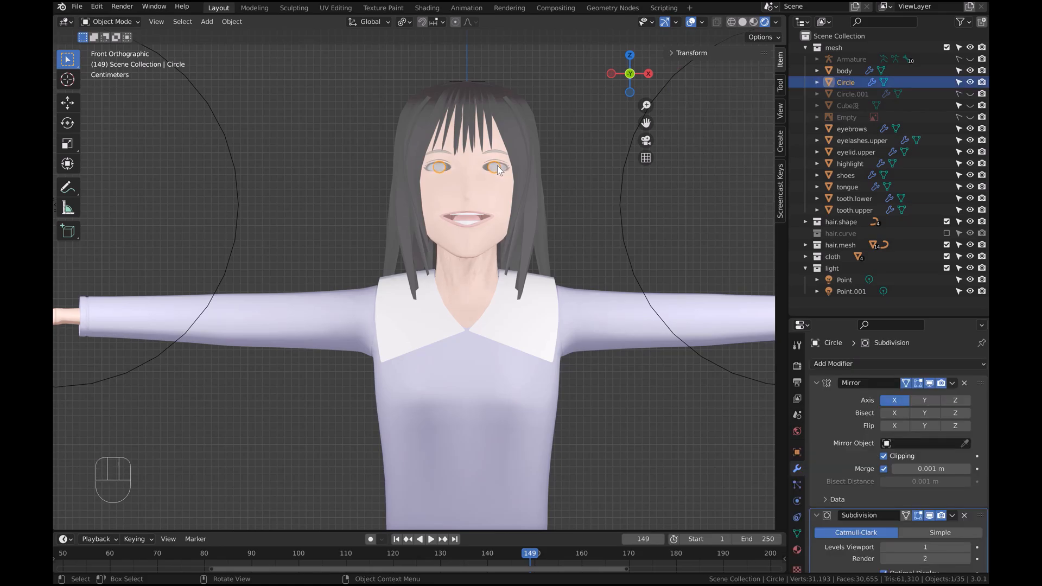
key("shift+d")
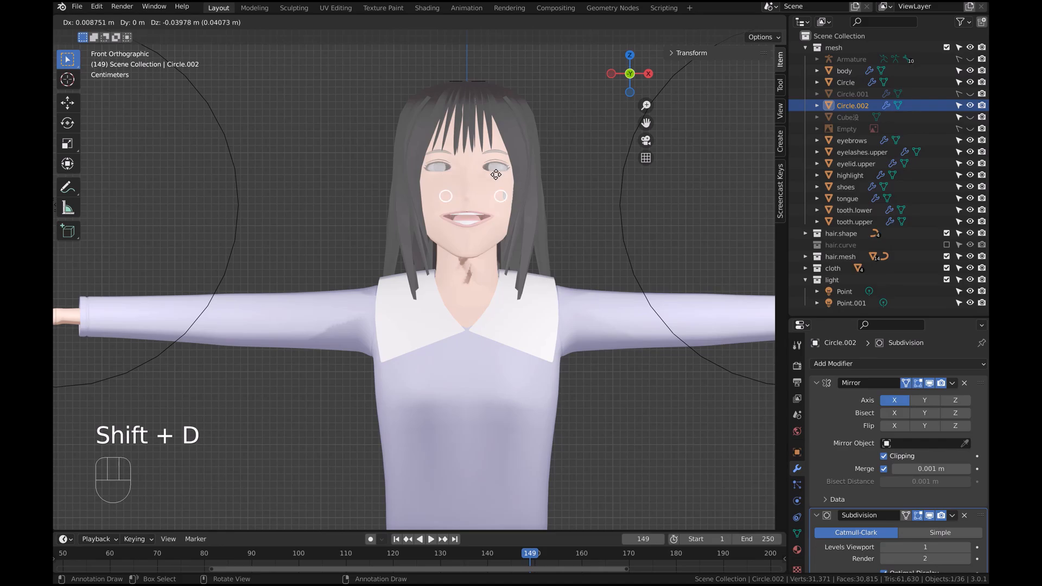
key("Escape")
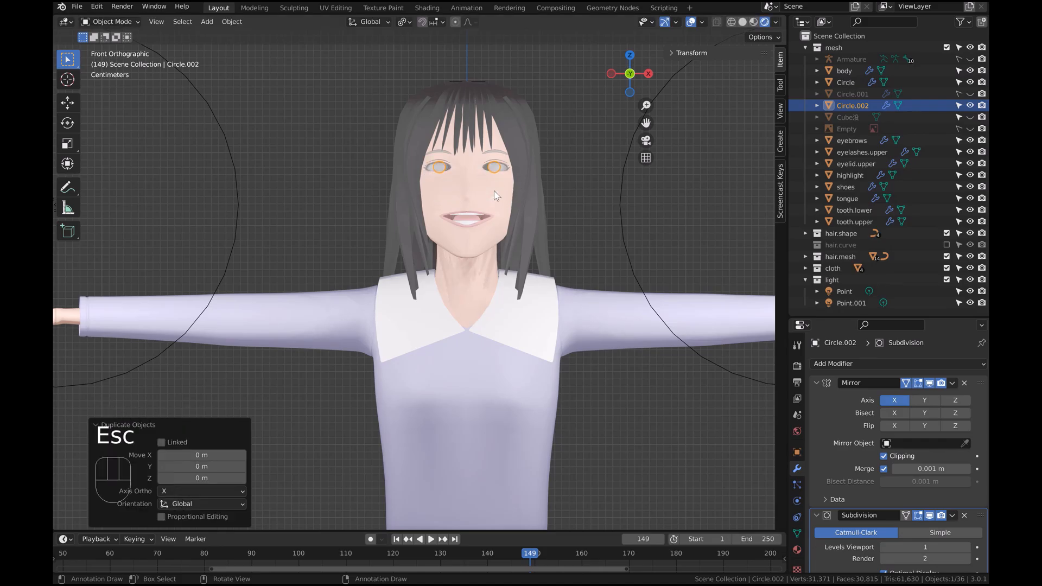
key("m")
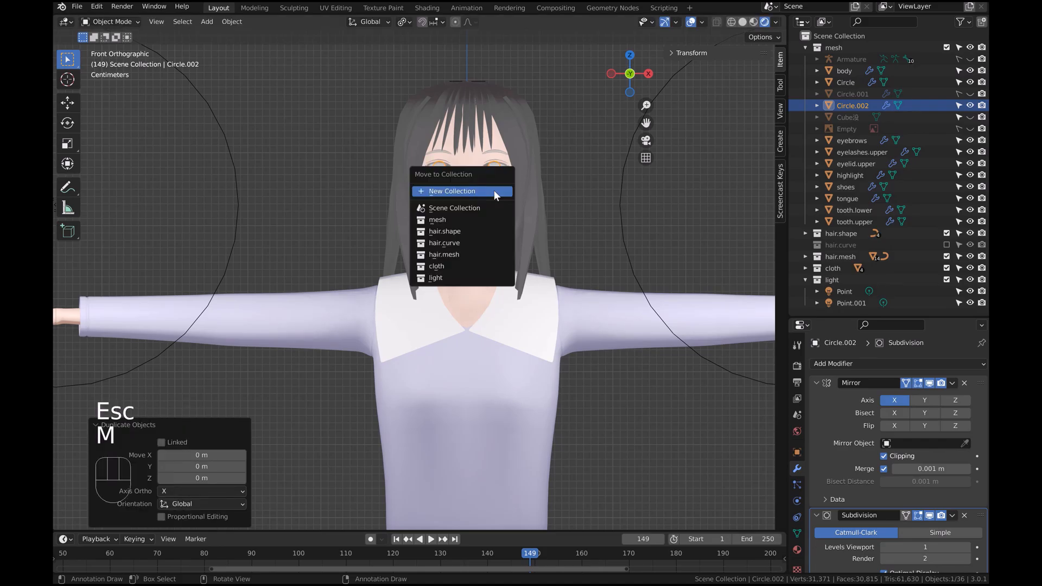
left_click(454, 210)
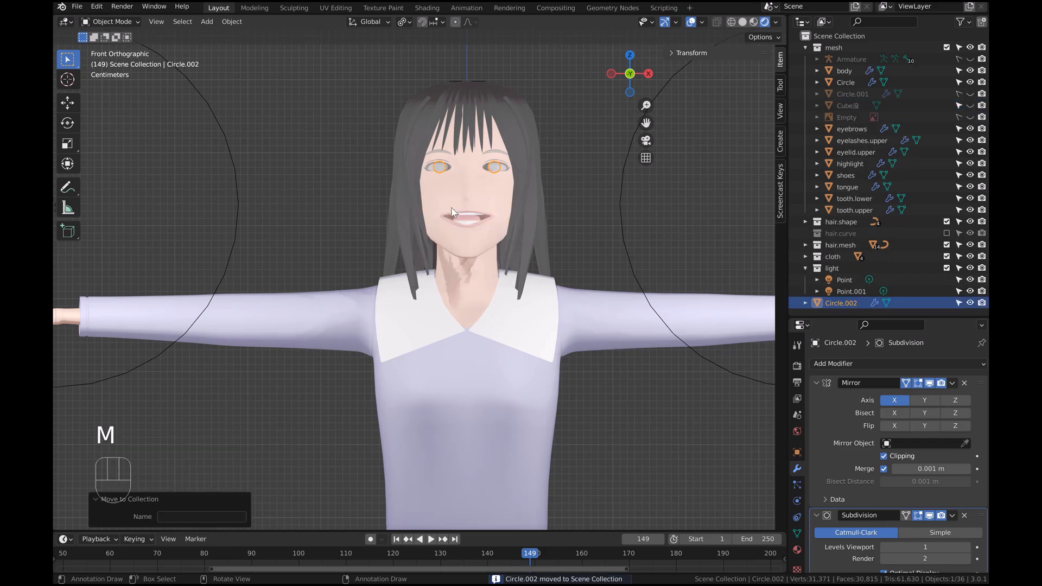
Rename the duplicated circle object to tex_eyes
left_click(835, 304)
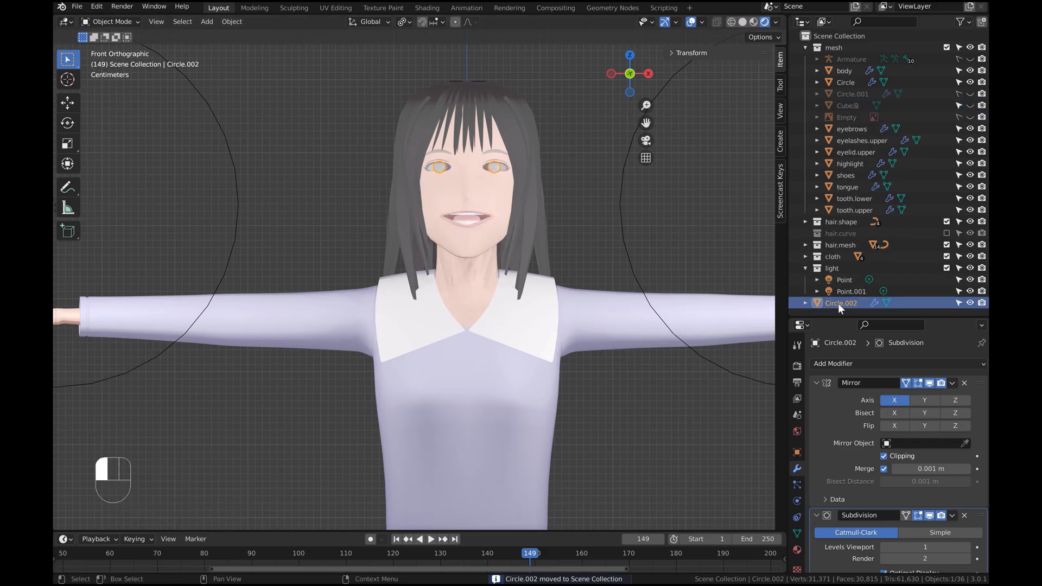
double_click(838, 304)
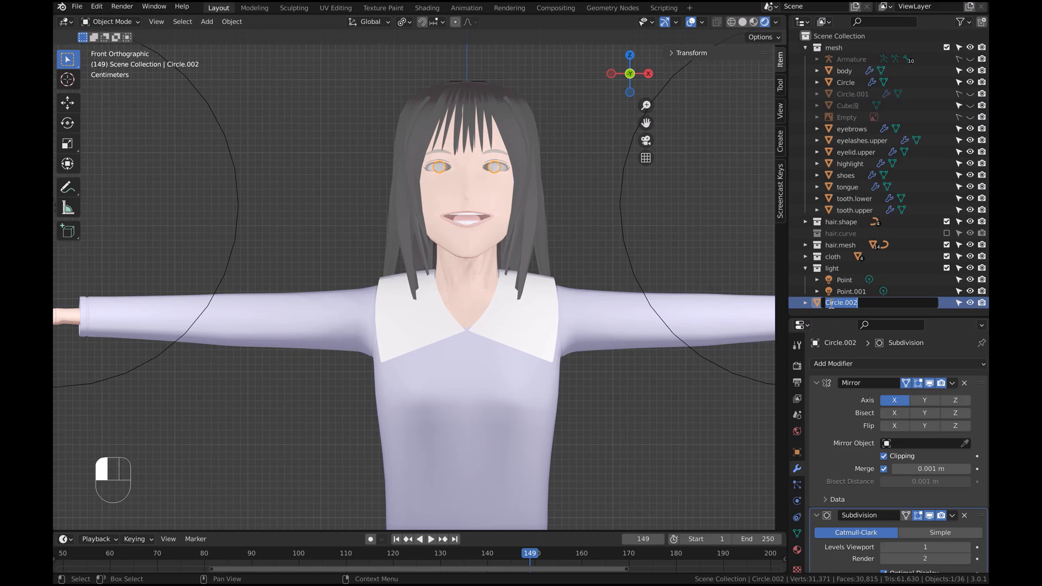
type("tex_eyes")
left_click(839, 289)
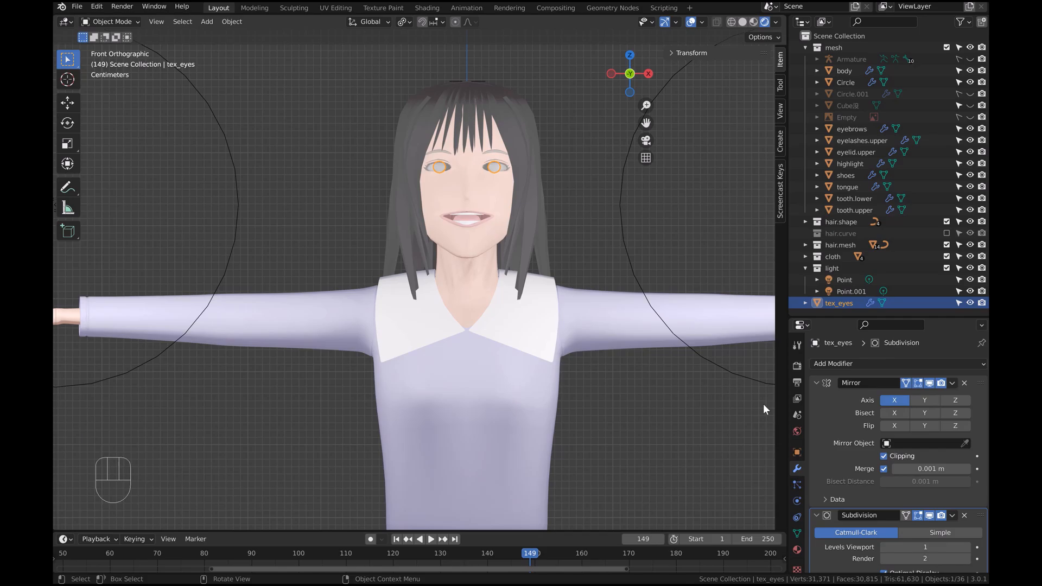
Delete the Mirror modifier from tex_eyes and isolate the object in local view
left_click(964, 384)
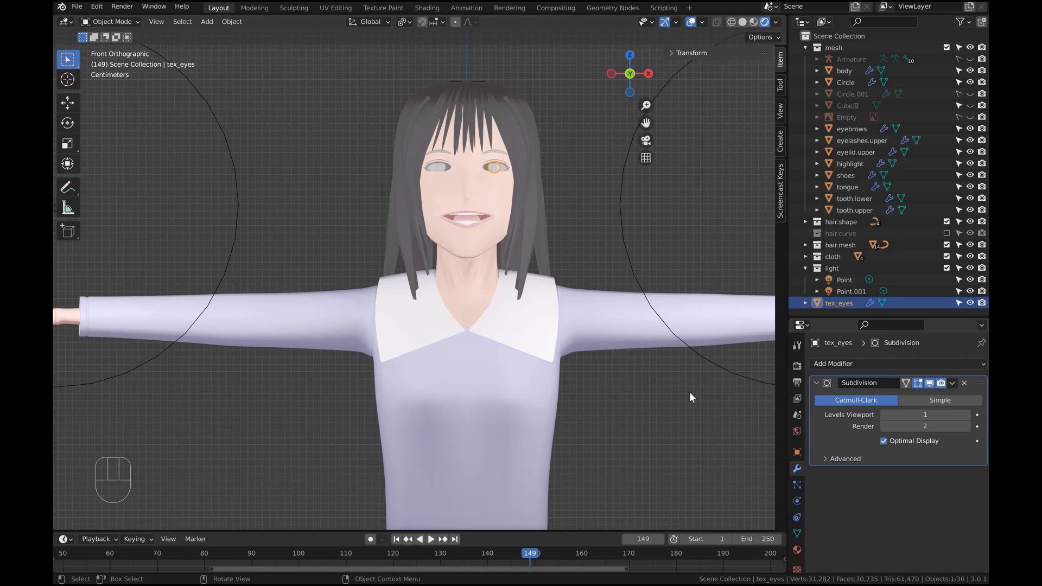
key("slash")
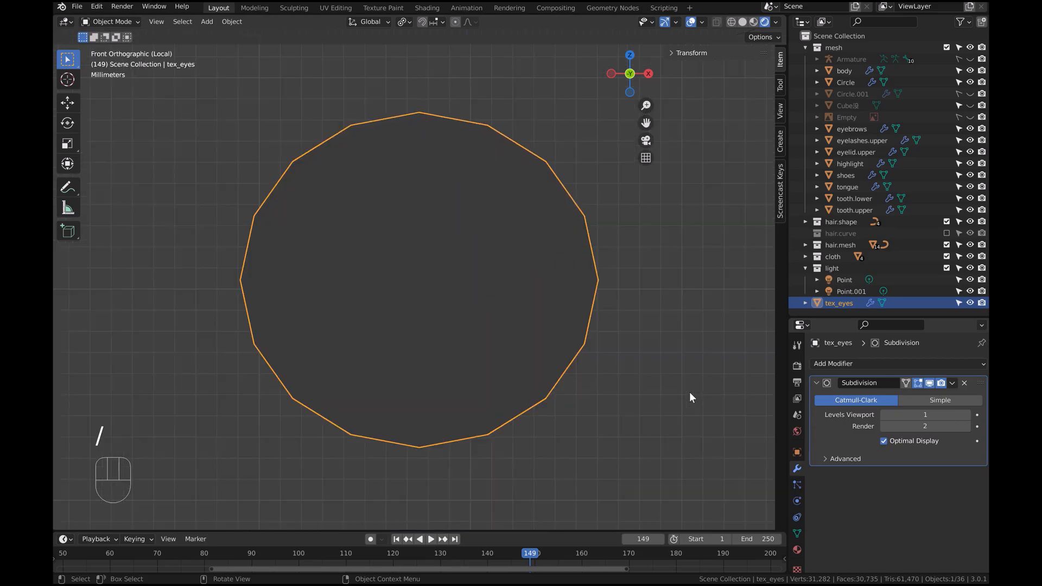
Set the viewport to Solid shading with Flat lighting
left_click(742, 24)
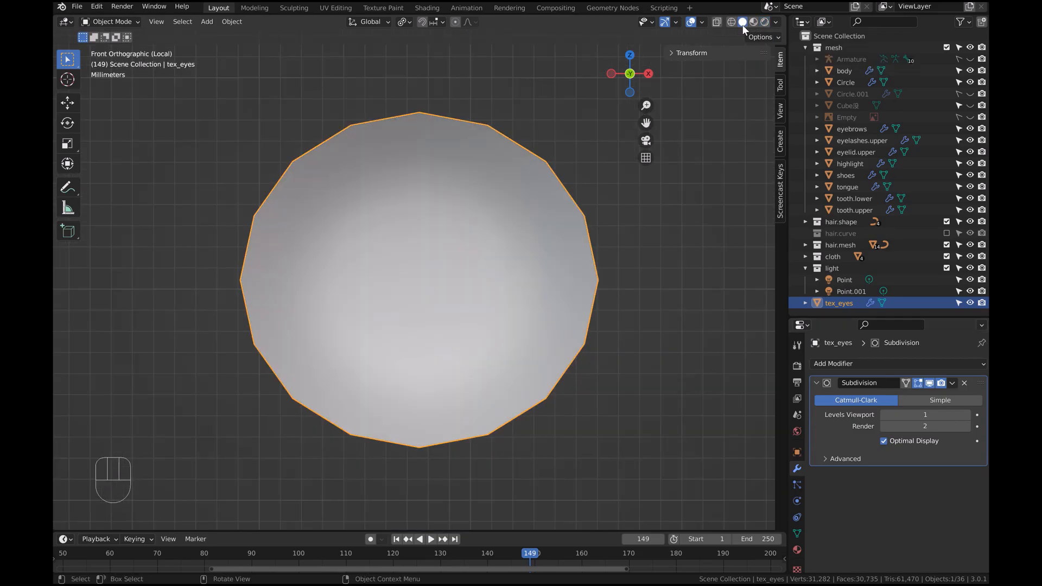
left_click(777, 23)
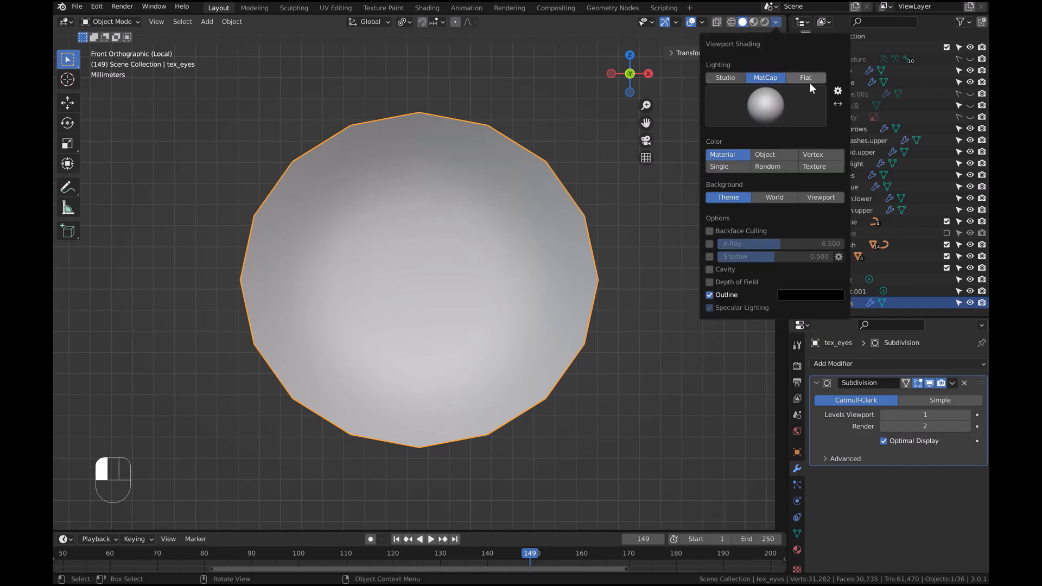
left_click(795, 77)
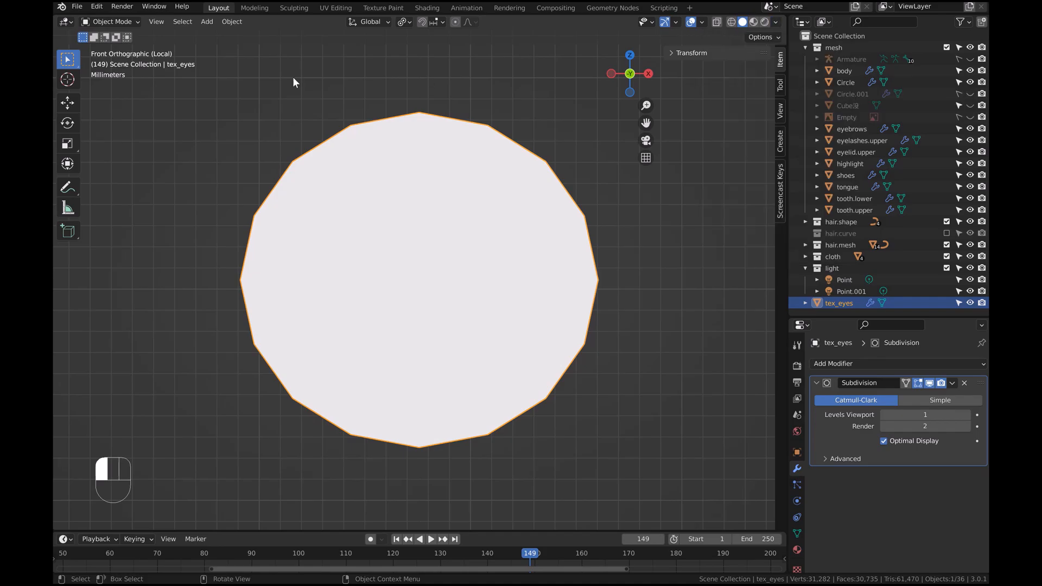
Switch tex_eyes into Vertex Paint mode and open the sidebar's brush tool settings
left_click(139, 22)
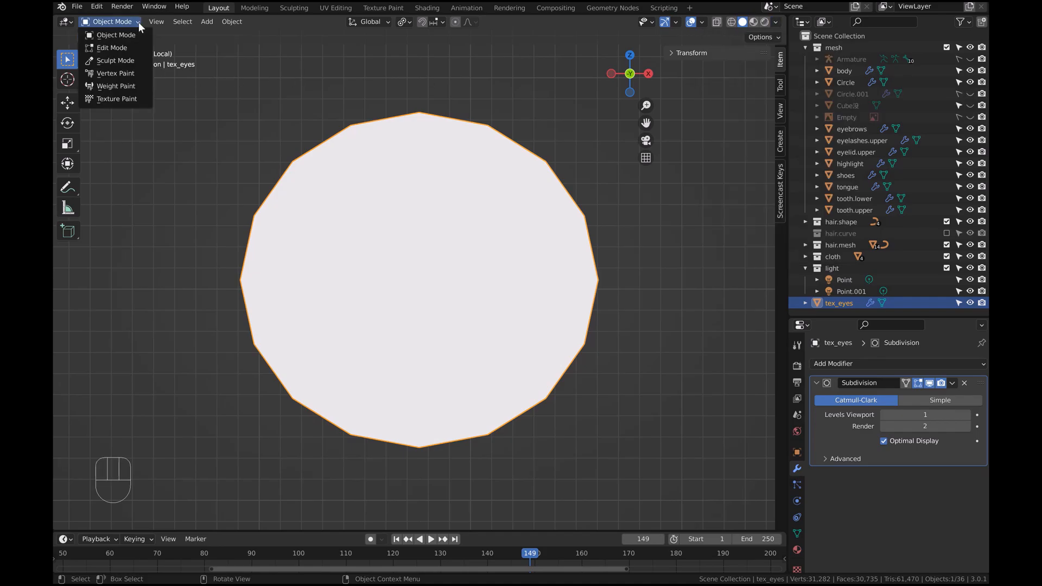
left_click(125, 73)
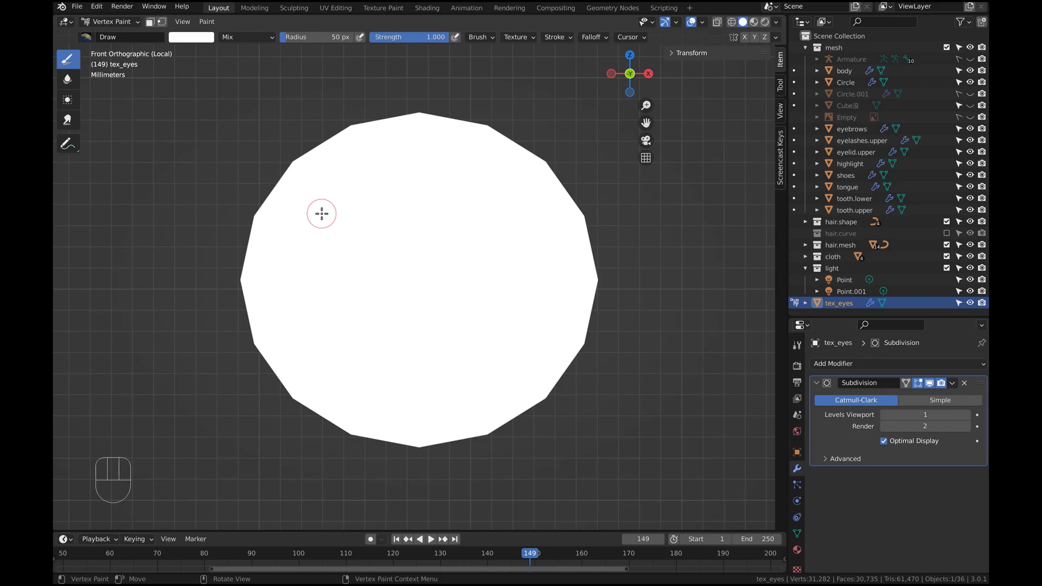
key("n")
key("n")
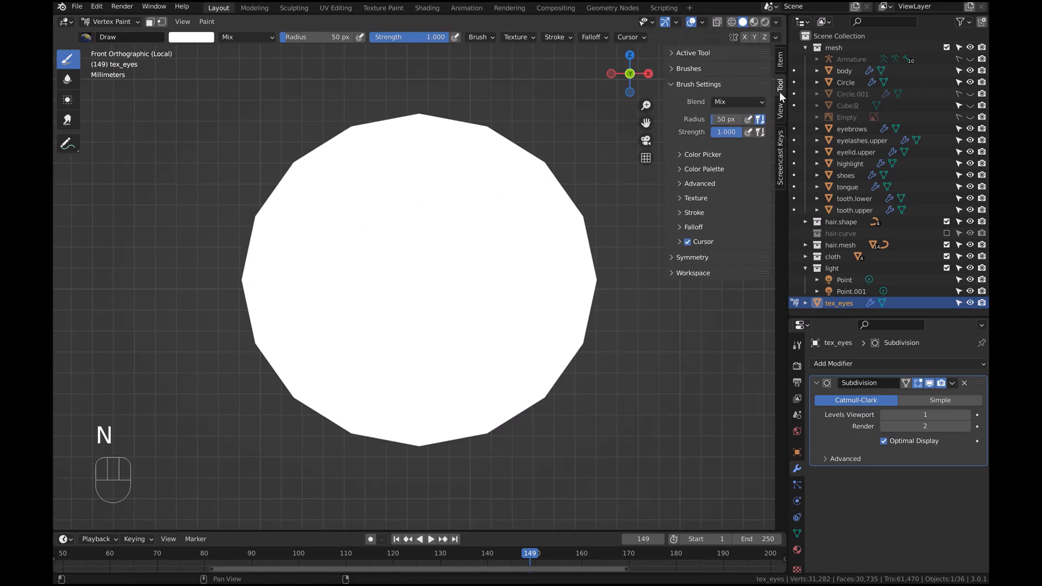
Set the paint brush color to black with the color picker's value slider
left_click(680, 155)
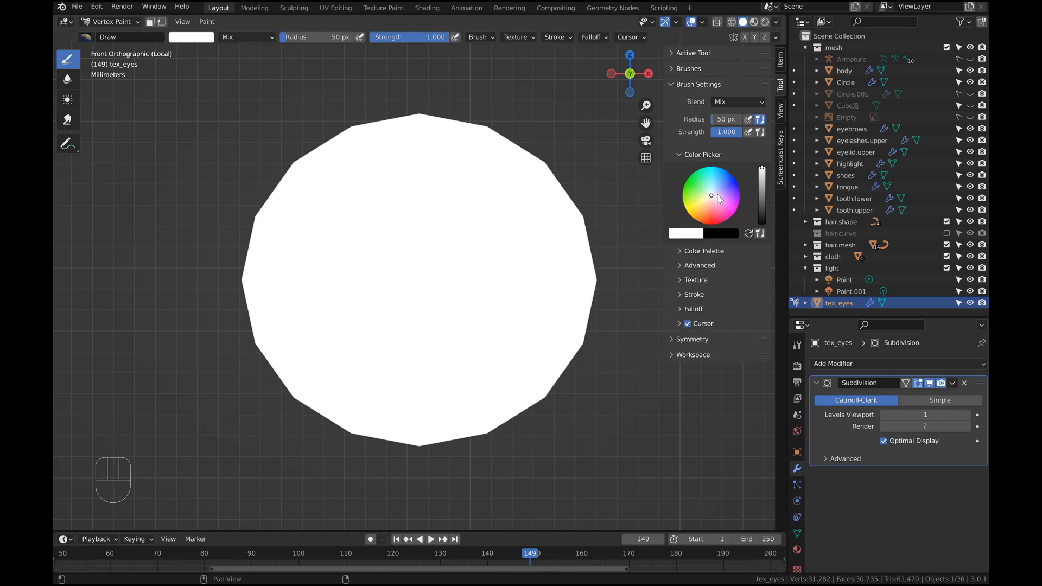
left_click_drag(763, 198, 763, 214)
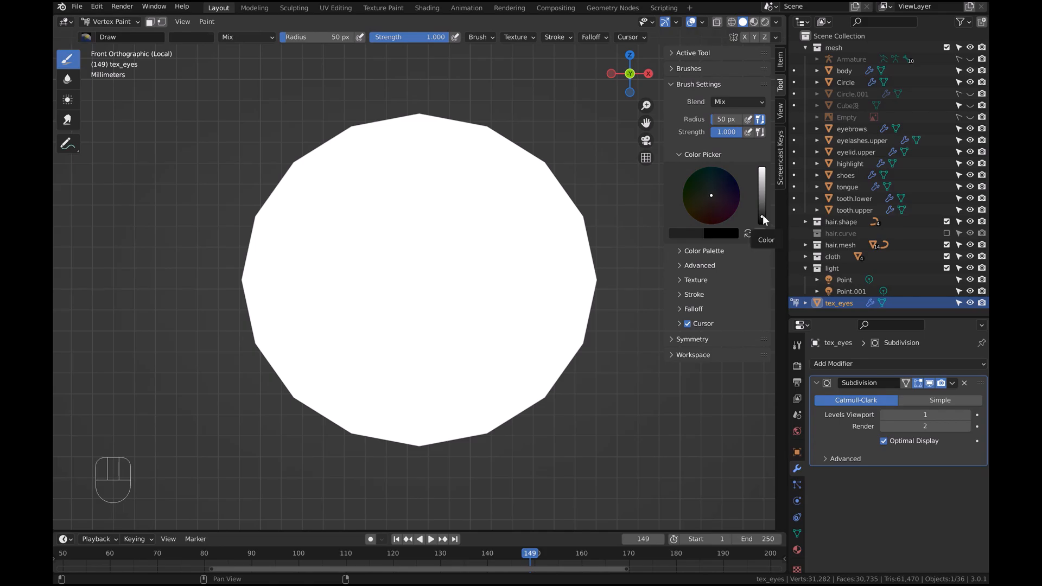
Set the brush falloff curve to the constant preset
left_click(680, 311)
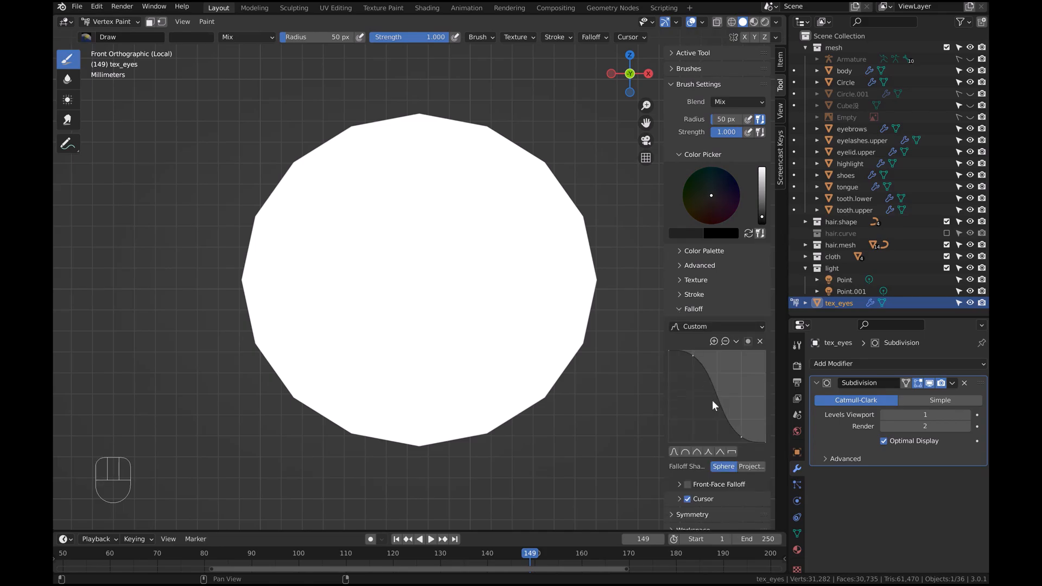
left_click(734, 454)
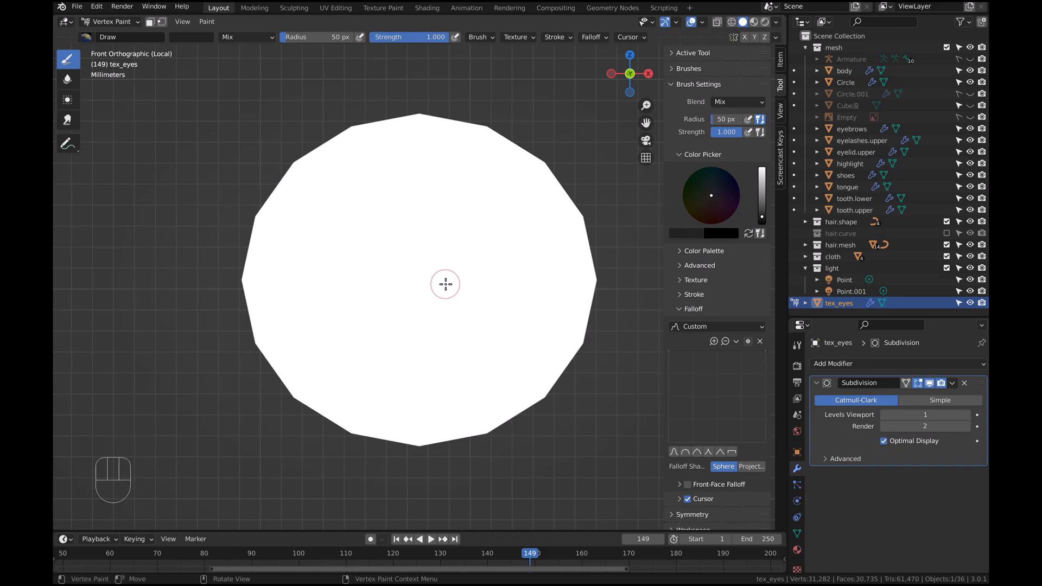
Enlarge the brush radius to about 130 px and paint the whole eye disc black
key("f")
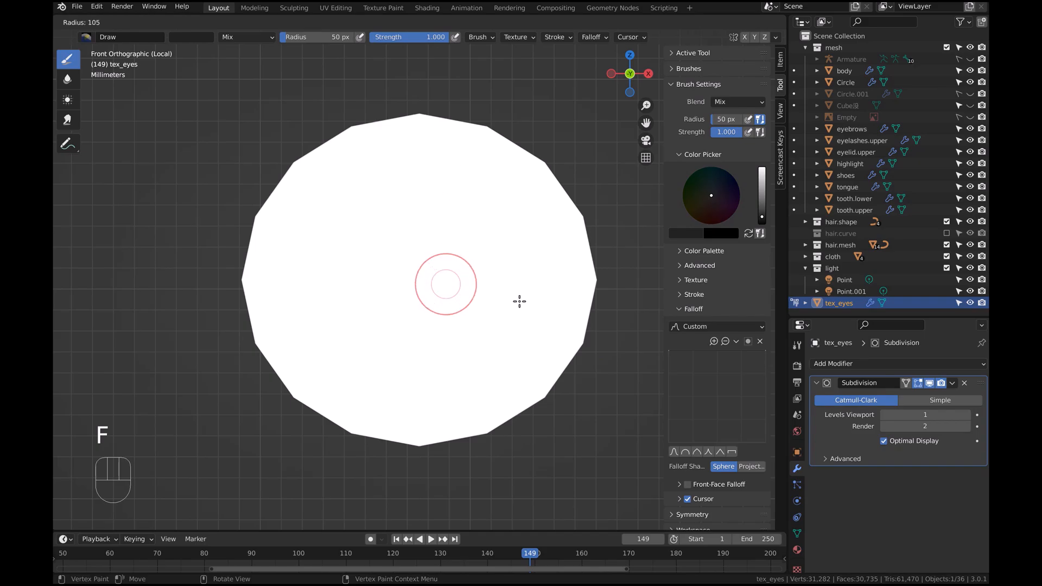
left_click(543, 358)
mouse_move(400, 276)
left_mouse_down()
mouse_move(384, 230)
mouse_move(447, 206)
mouse_move(500, 320)
mouse_move(331, 340)
mouse_move(309, 214)
mouse_move(320, 216)
left_mouse_up()
key("f")
key("f")
key("f")
key("f")
key("f")
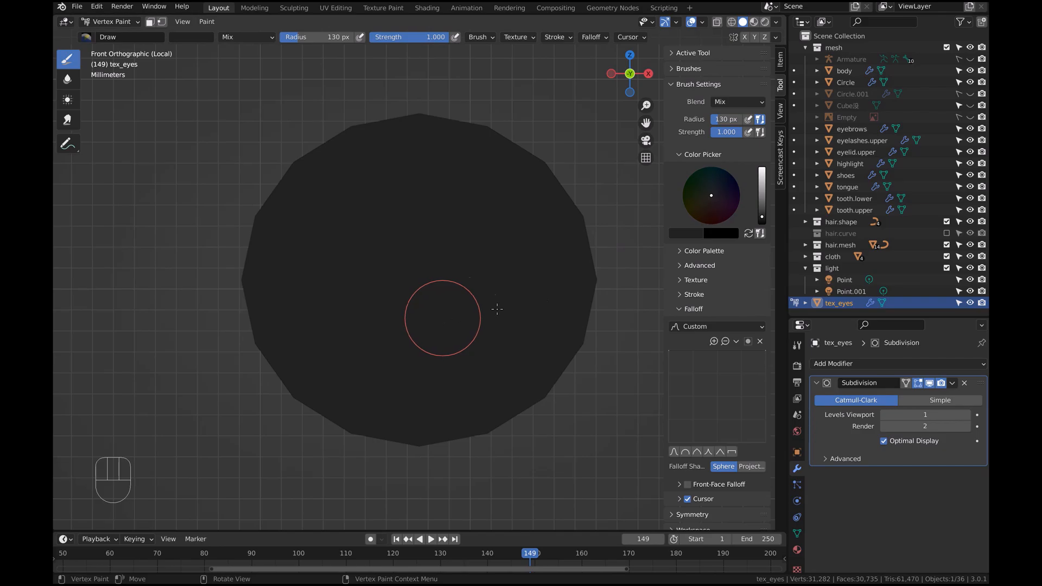
Create a new color palette and add the current black color to it
left_click(681, 250)
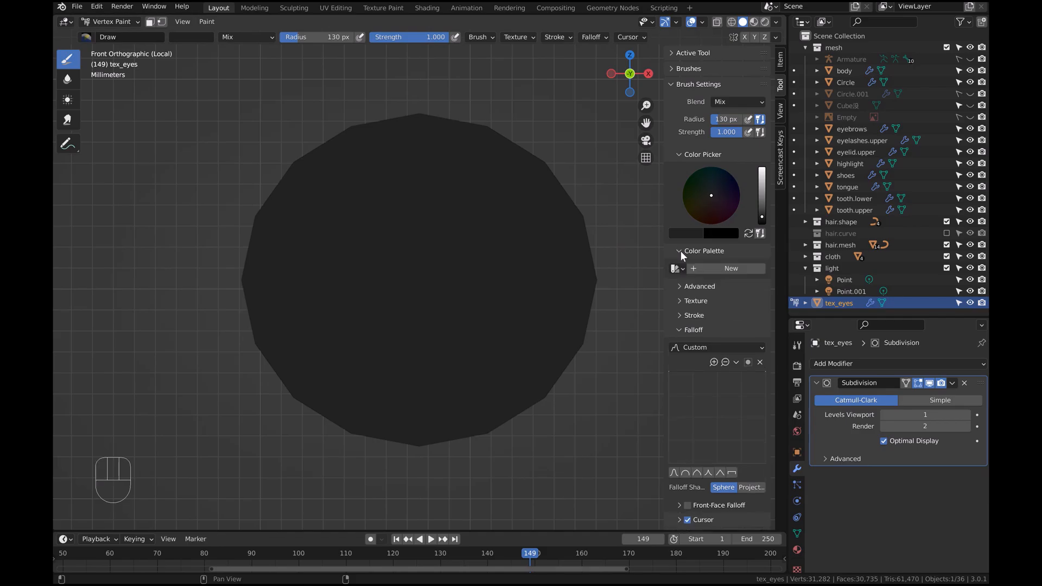
left_click(695, 271)
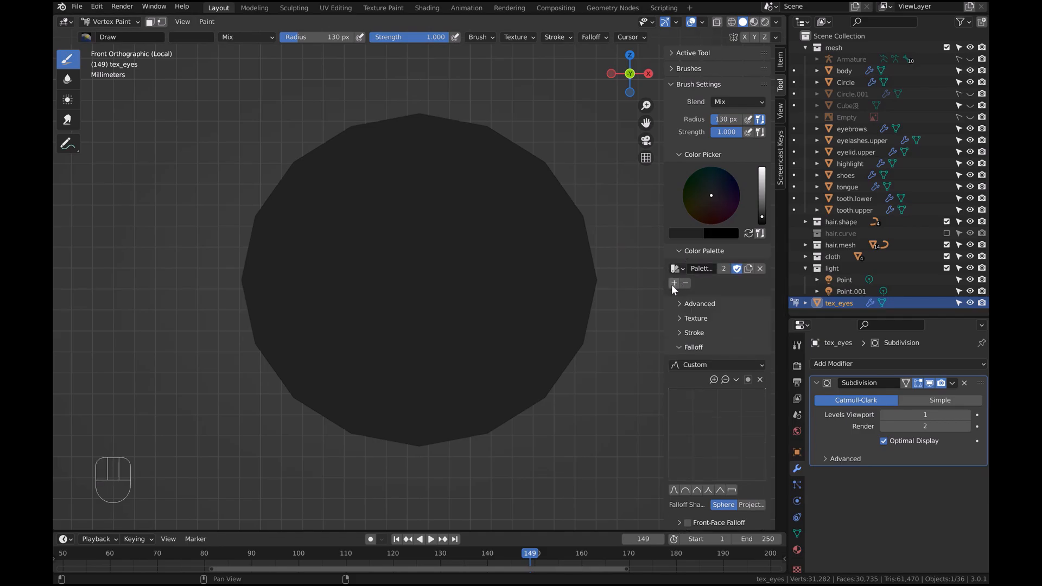
left_click(673, 284)
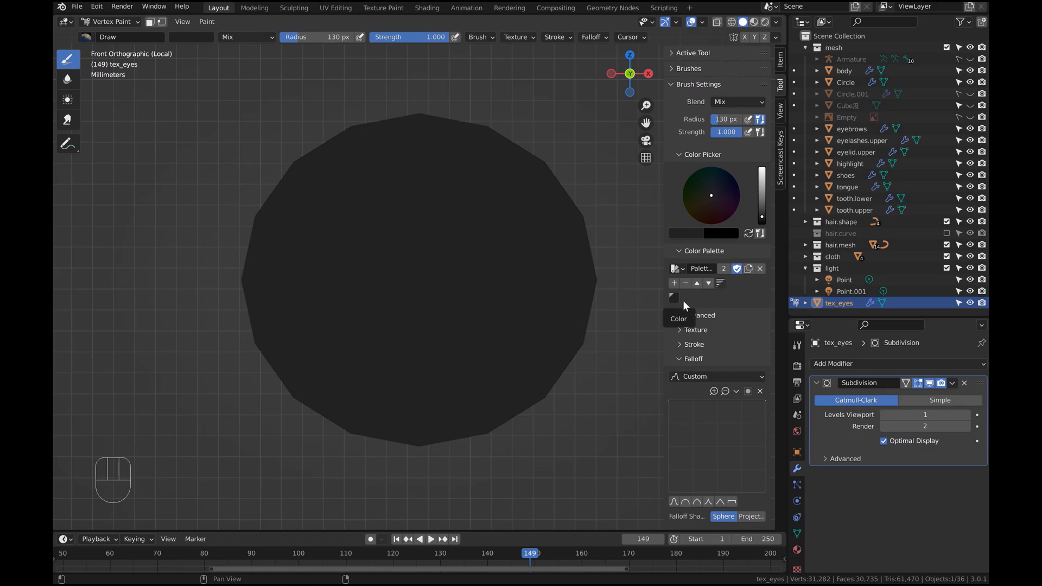
Enable Wireframe display in the object's Viewport Display properties
scroll(435, 266, "down", 4)
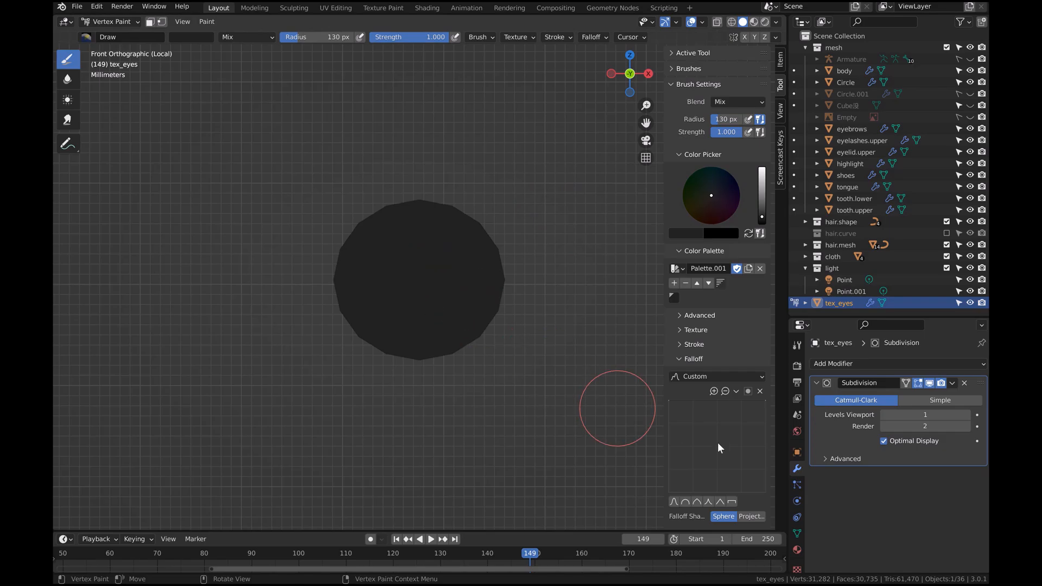
left_click(797, 454)
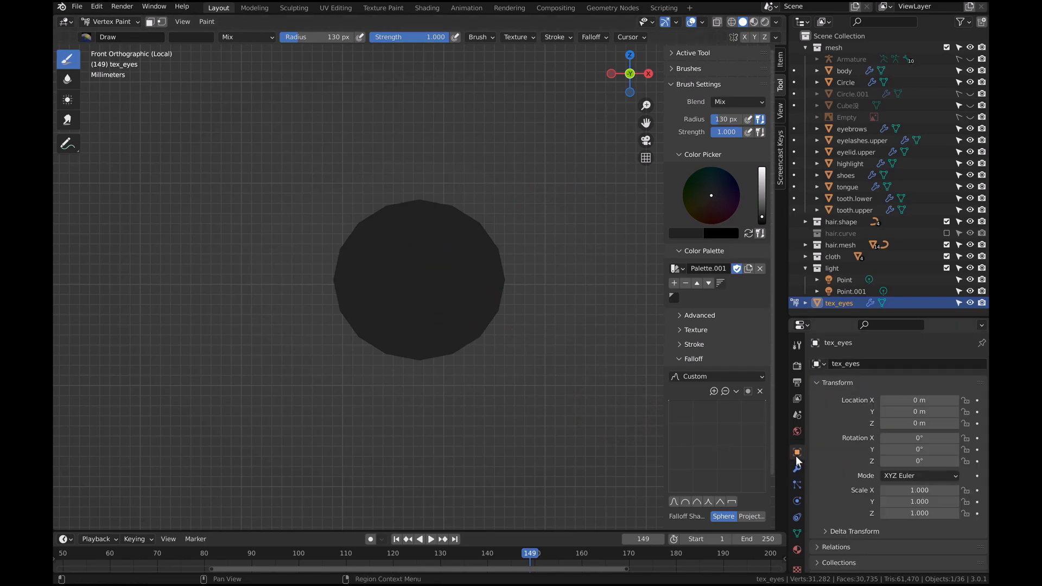
scroll(850, 495, "down", 3)
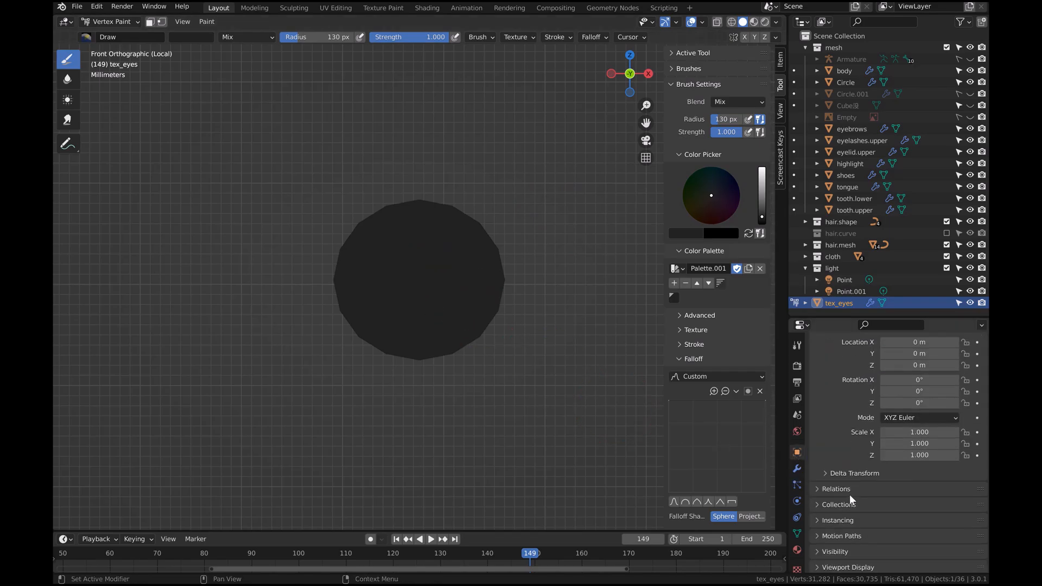
scroll(850, 498, "down", 1)
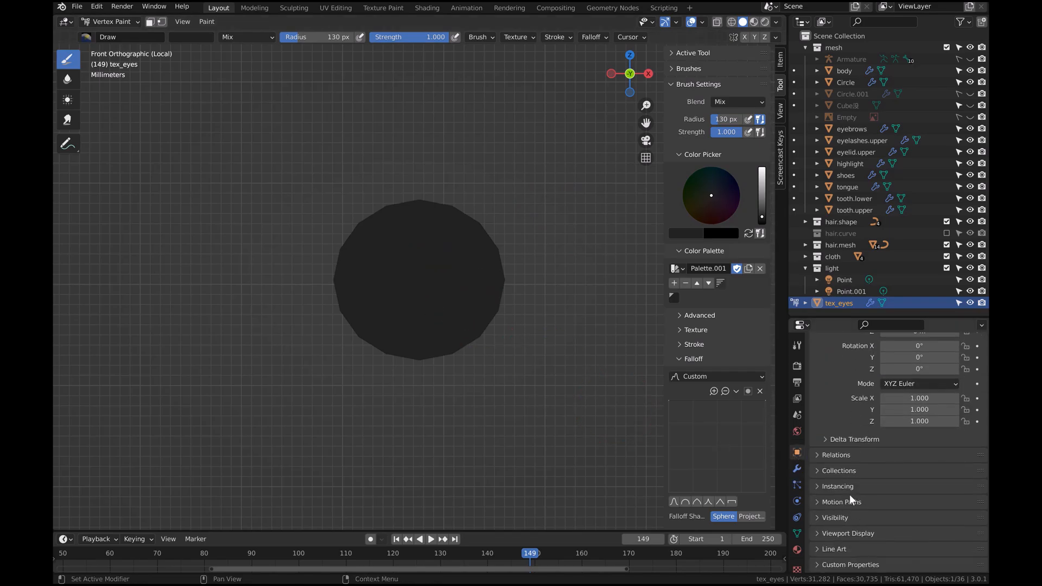
left_click(819, 534)
scroll(818, 533, "down", 3)
scroll(824, 529, "down", 2)
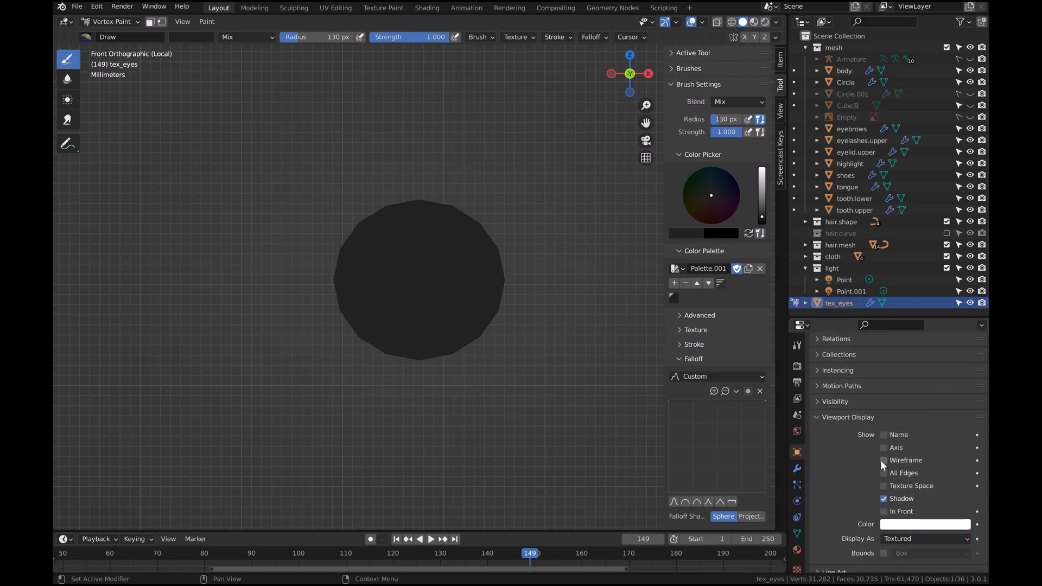
left_click(882, 460)
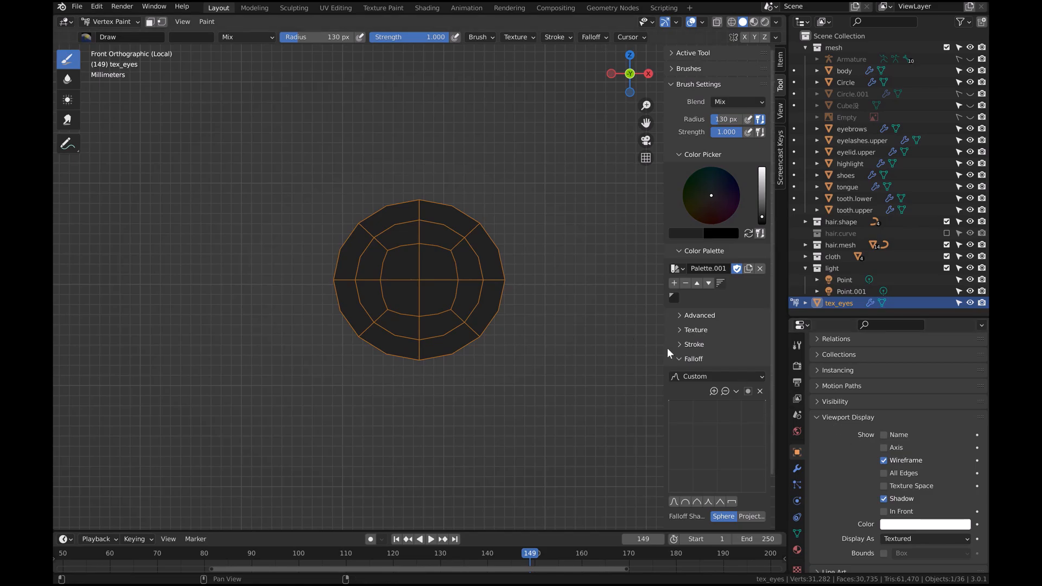
Return to Object Mode and open the viewport shading options
key("shift+alt+c")
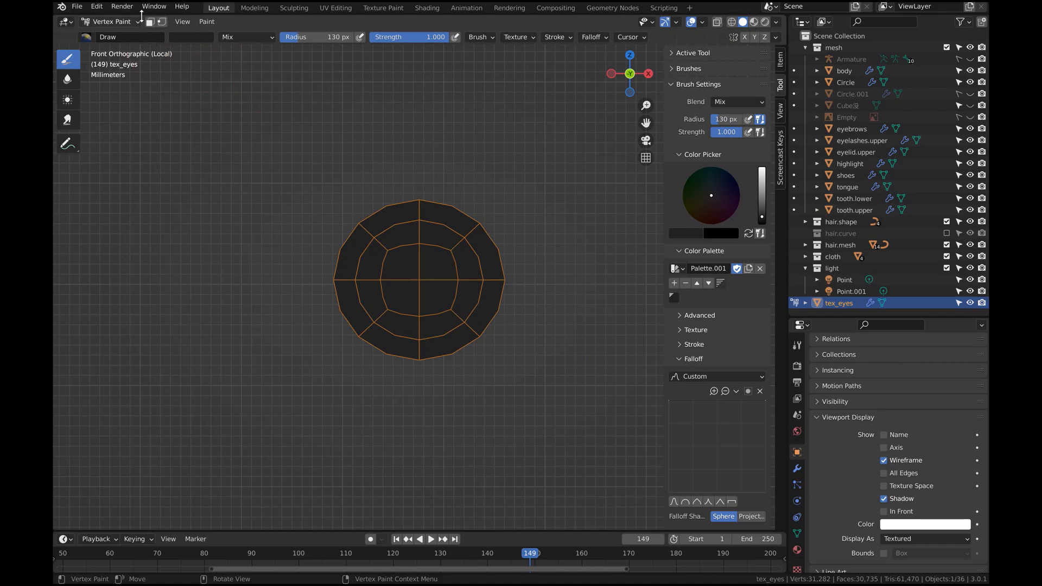
left_click(133, 23)
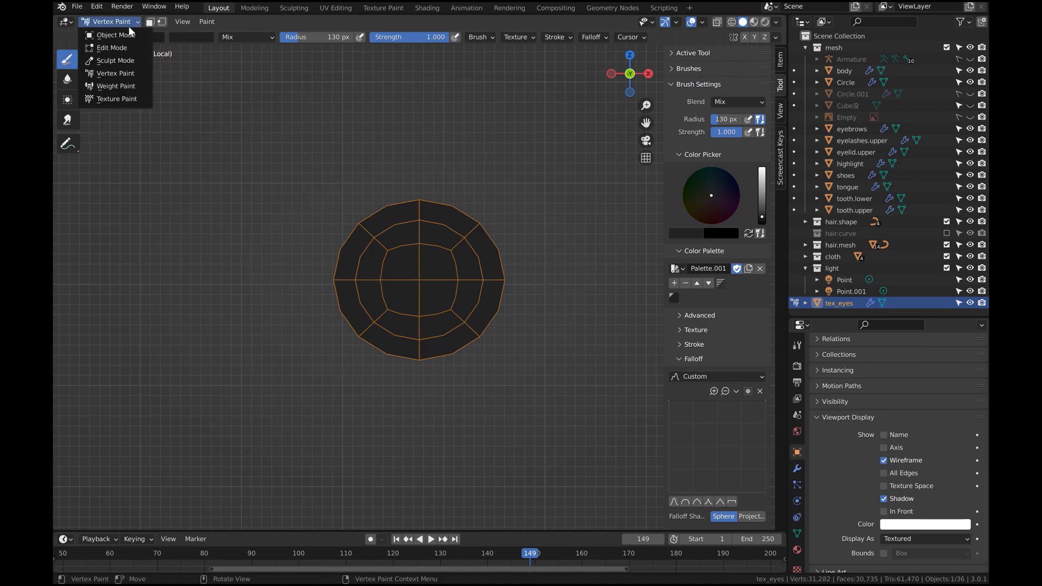
left_click(103, 37)
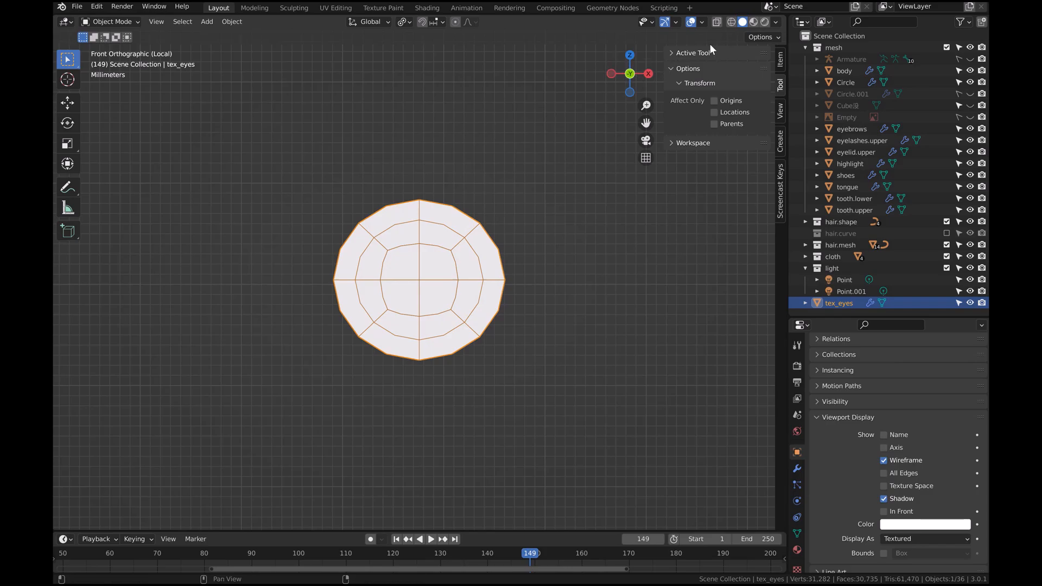
left_click(776, 23)
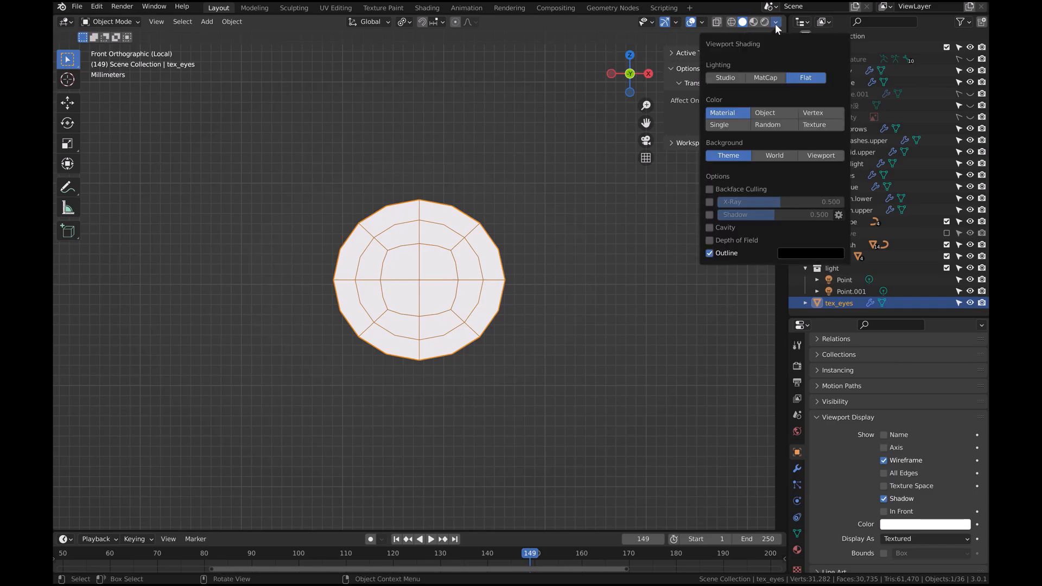
Set the viewport shading color to Vertex
left_click(827, 113)
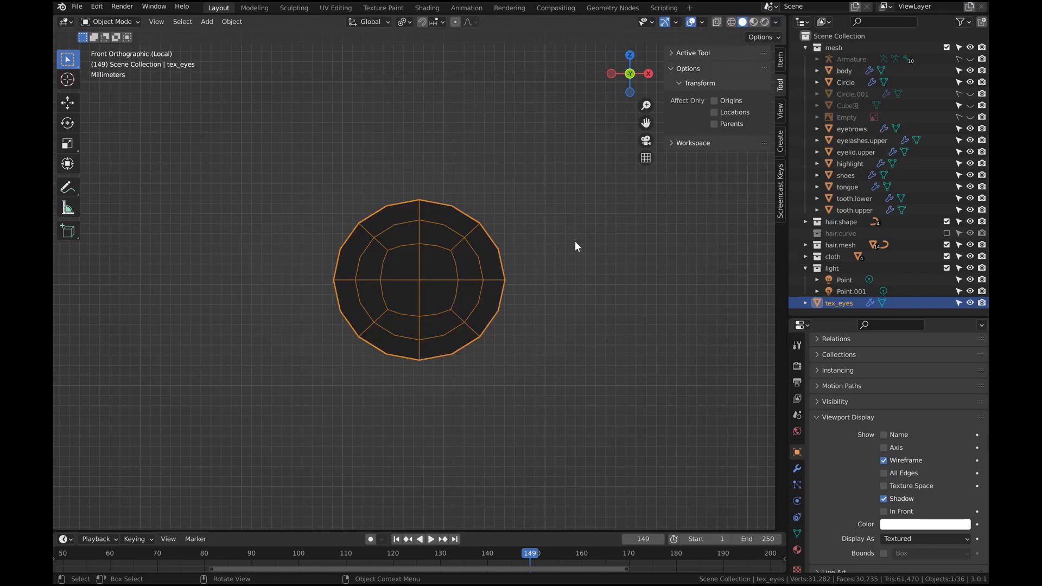
In Edit Mode, select the inner octagonal edge loop of the eye disc and dissolve its edges
key("Tab")
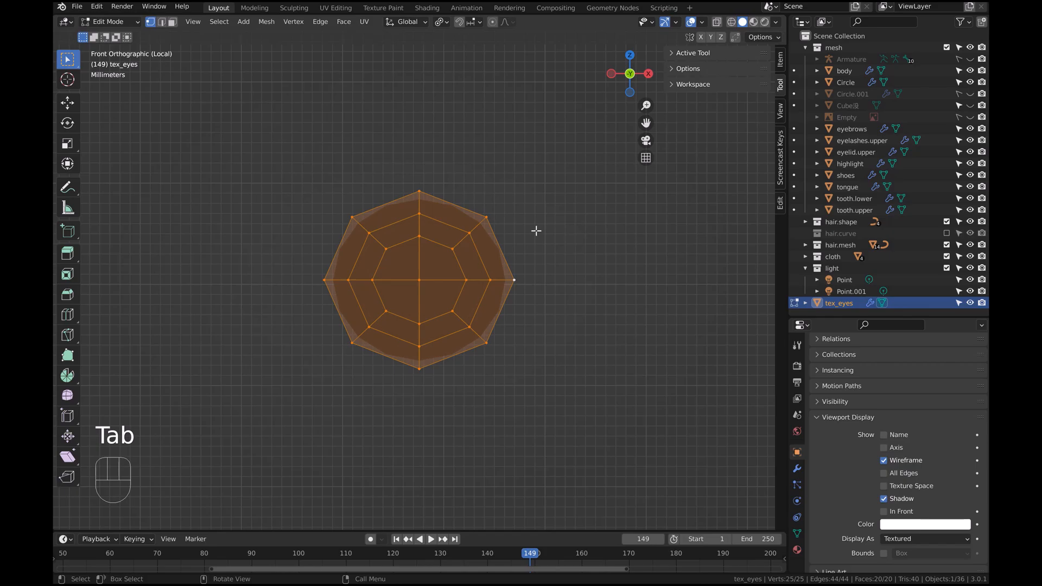
left_click(154, 23)
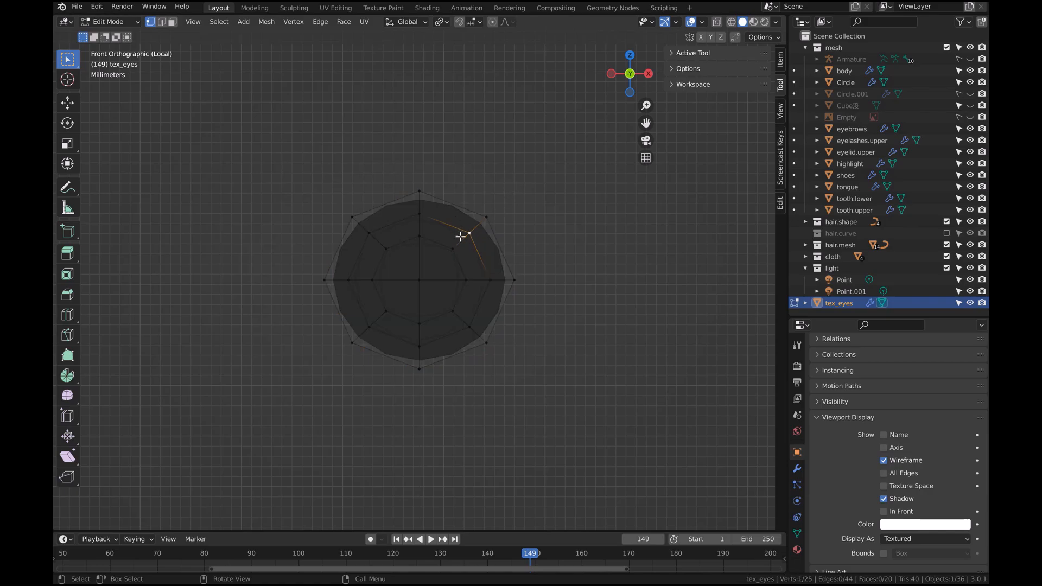
left_click(484, 261, "alt")
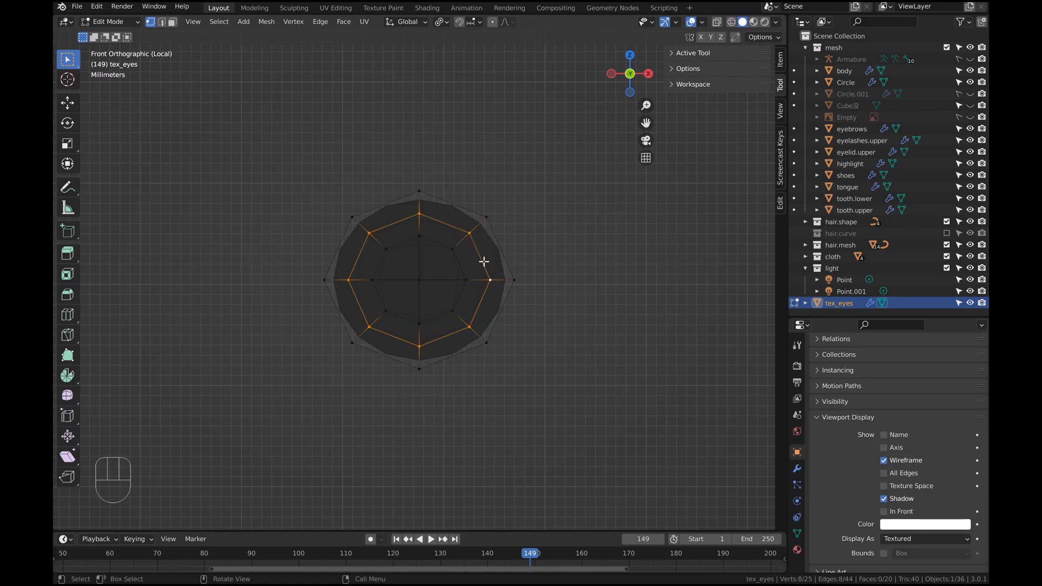
key("x")
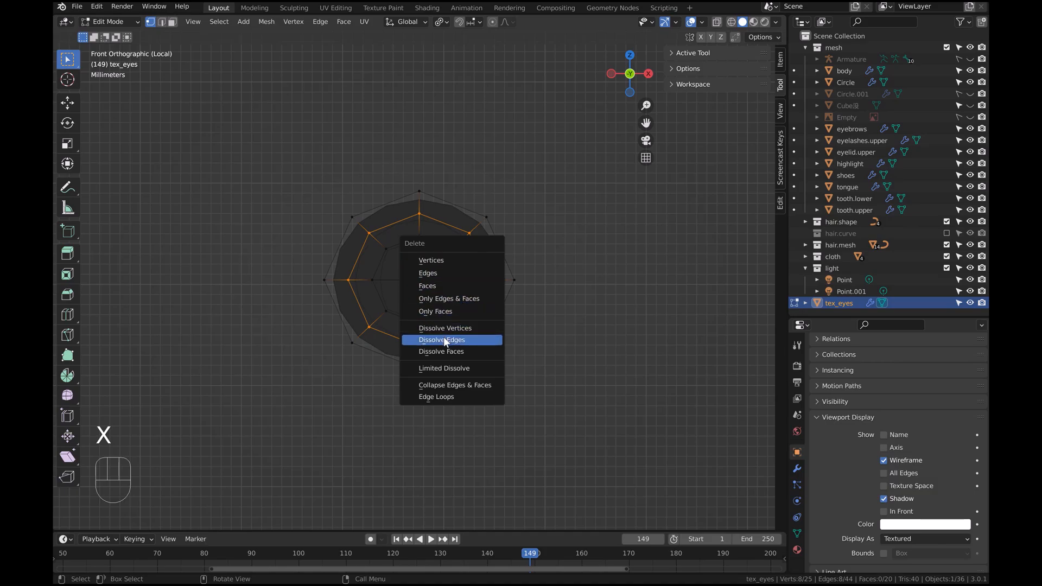
left_click(444, 339)
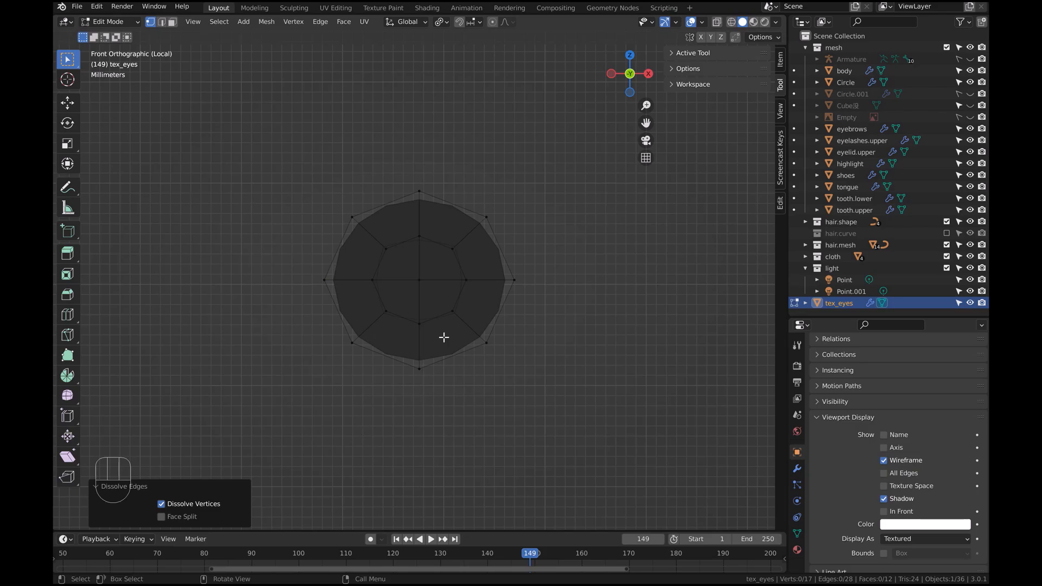
Select the central faces and scale them down to about 0.478
left_click(442, 339)
left_click_drag(477, 329, 362, 236)
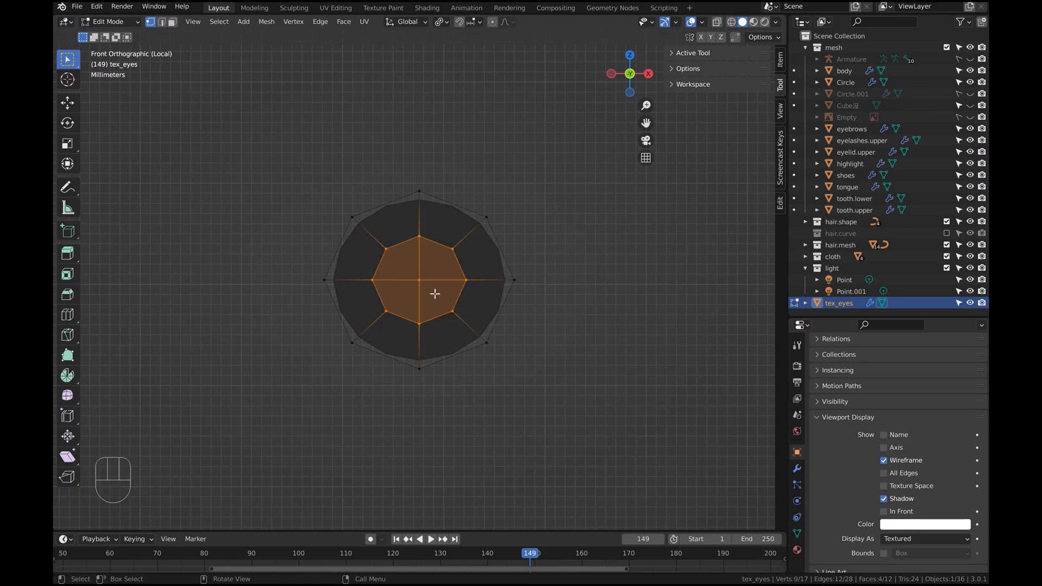
key("s")
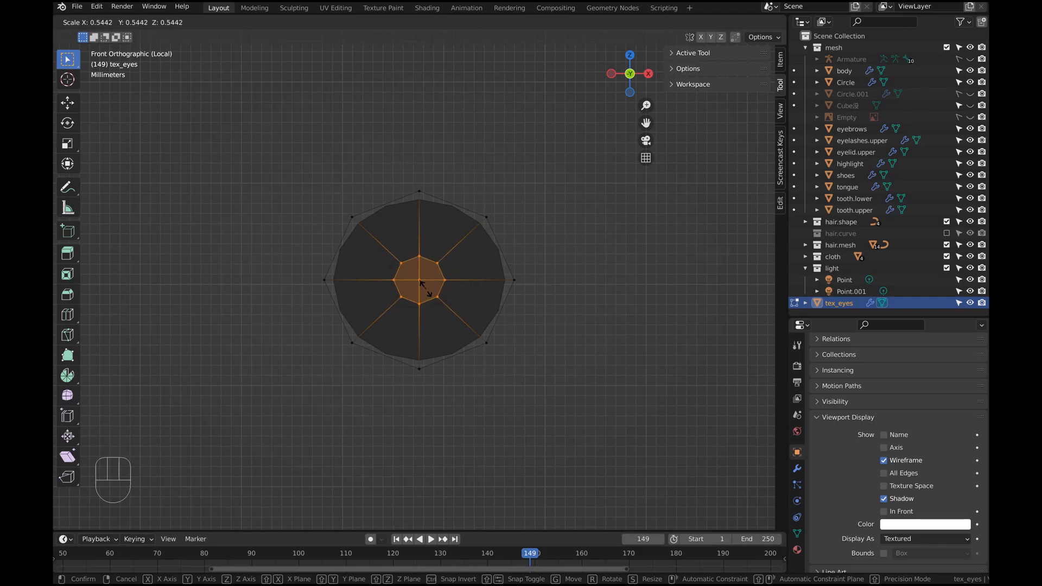
left_click(423, 283)
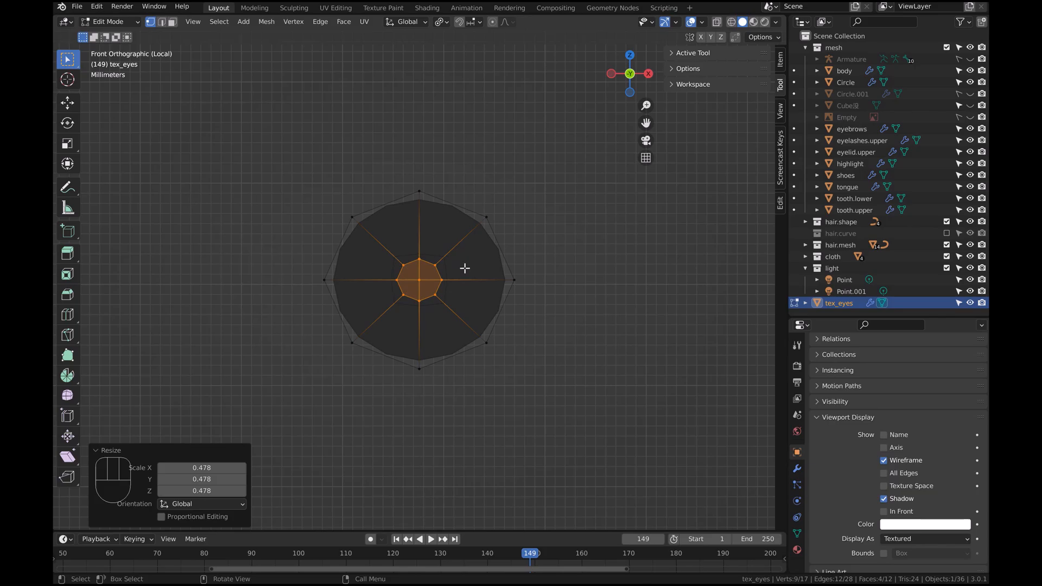
Add four loop cuts in the ring between the center and the outer edge
key("ctrl+r")
scroll(441, 262, "up", 3)
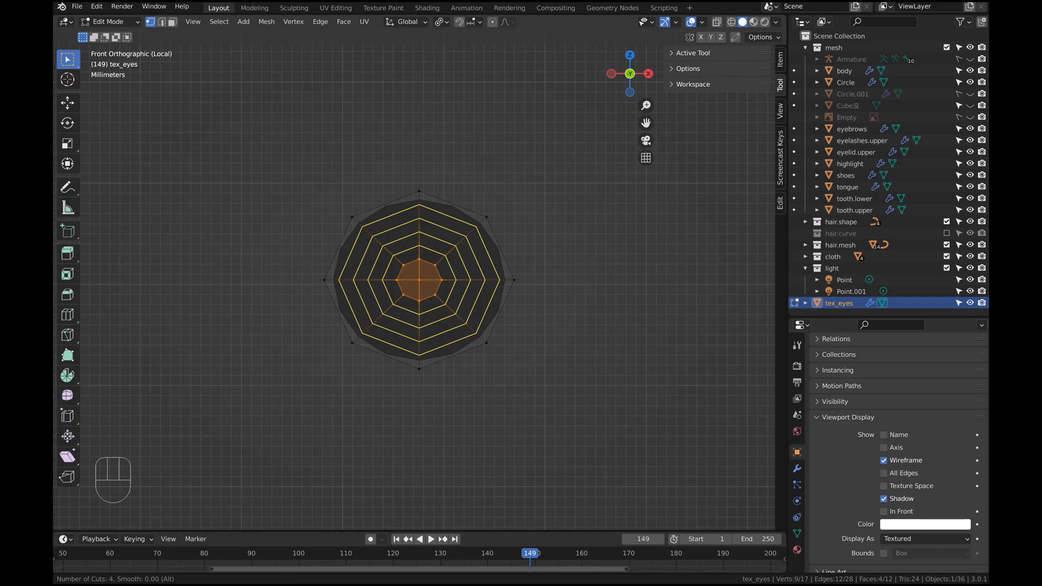
left_click(442, 262)
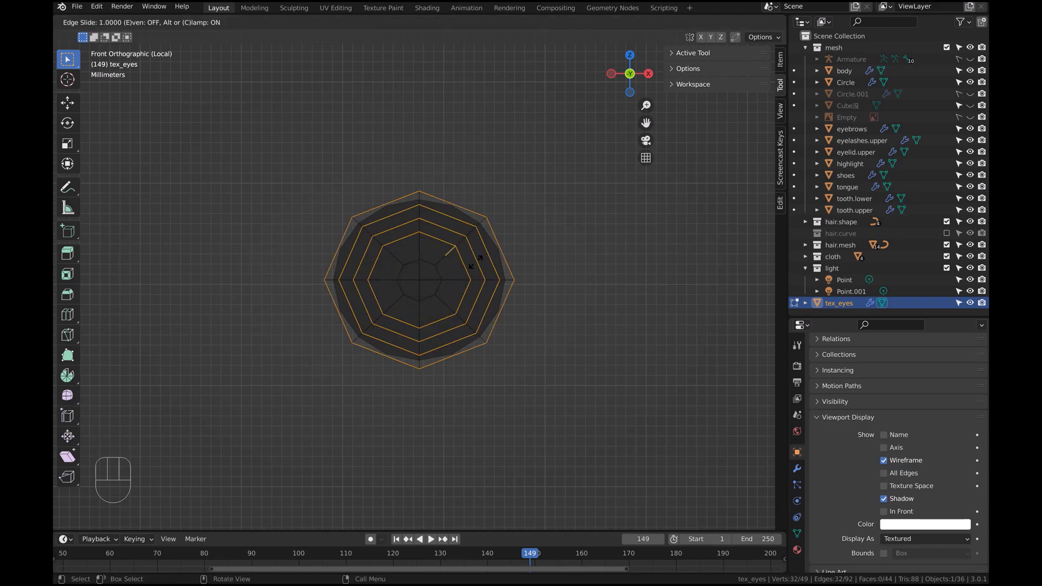
key("Escape")
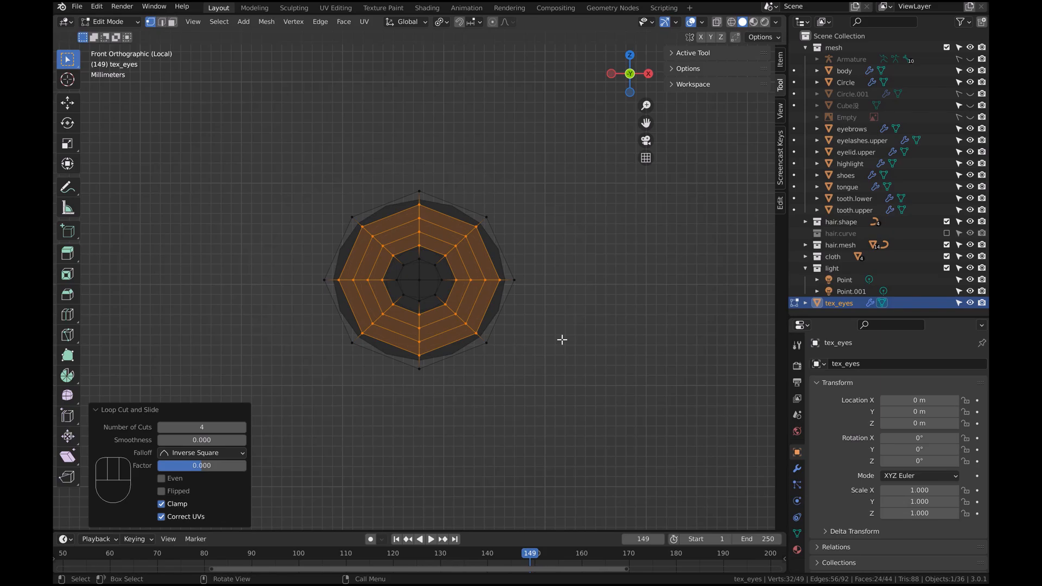
Return to Object Mode and apply the Subdivision modifier on tex_eyes
key("Tab")
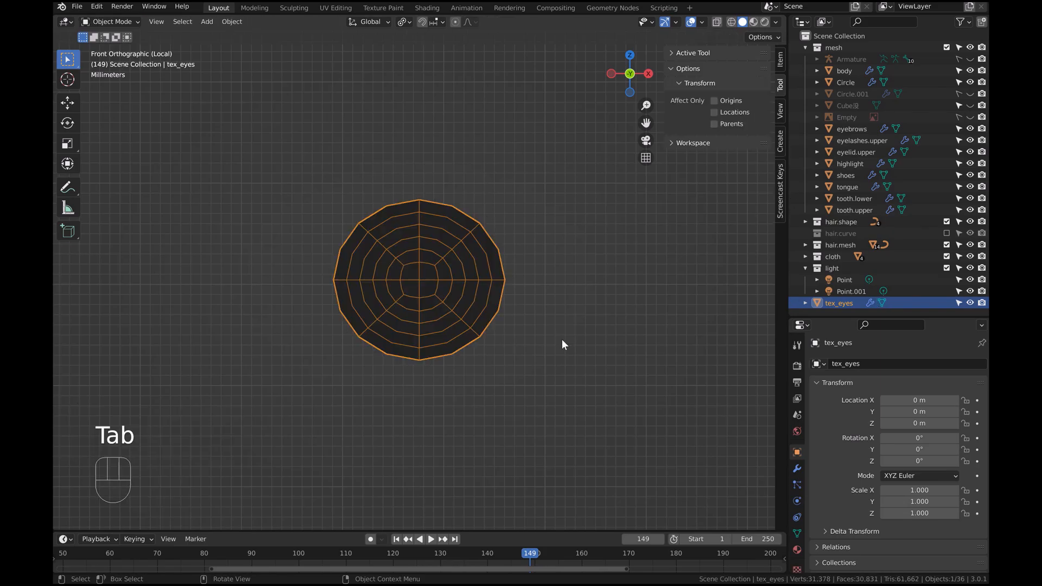
left_click(797, 468)
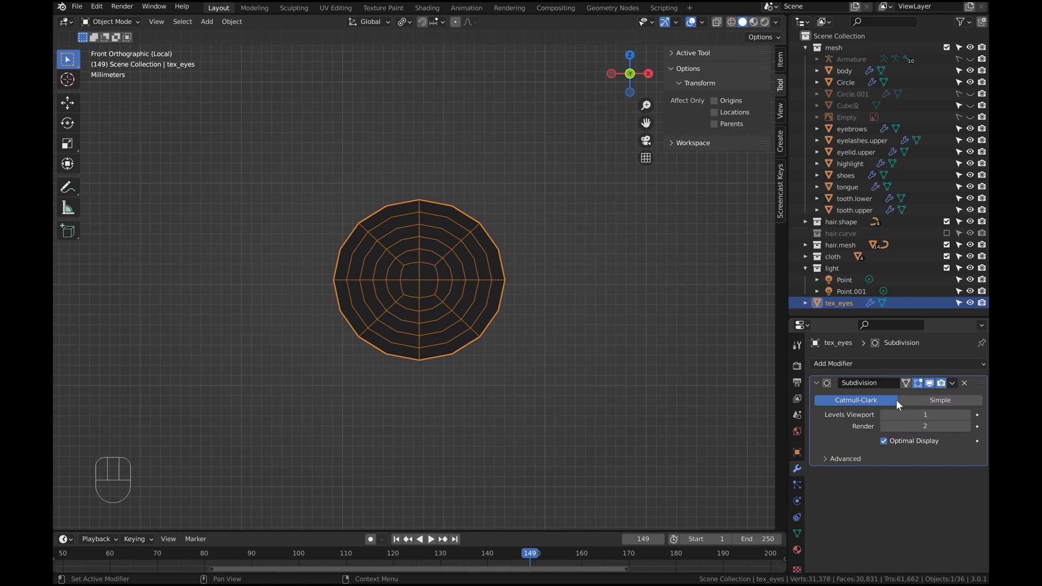
left_click(882, 385)
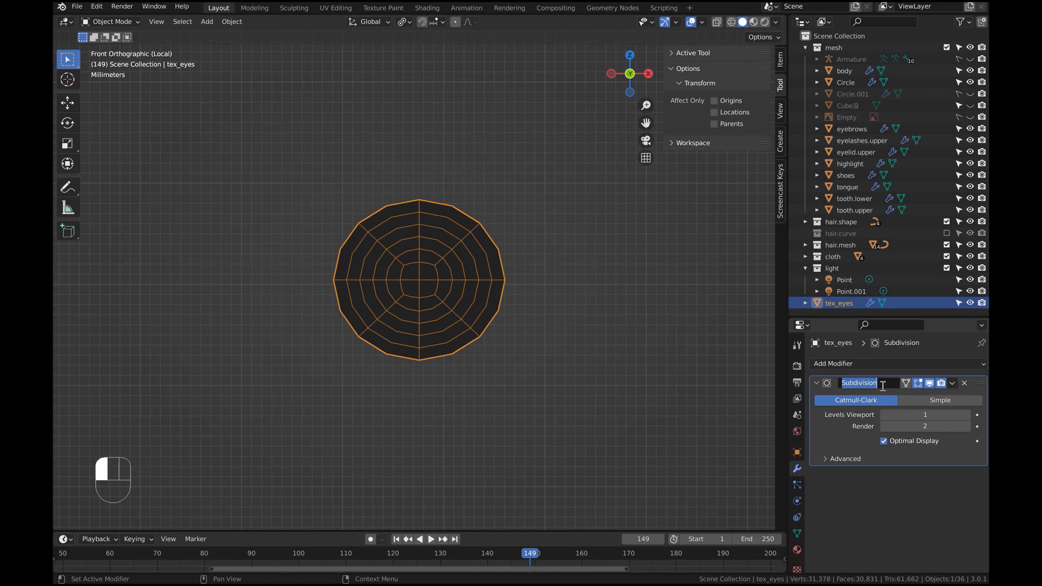
left_click(955, 383)
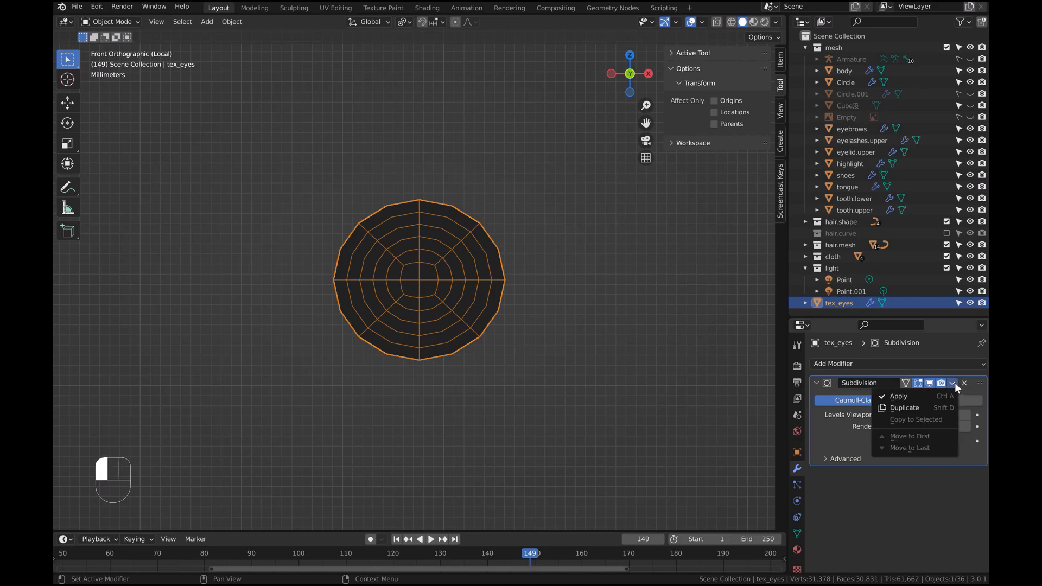
left_click(899, 396)
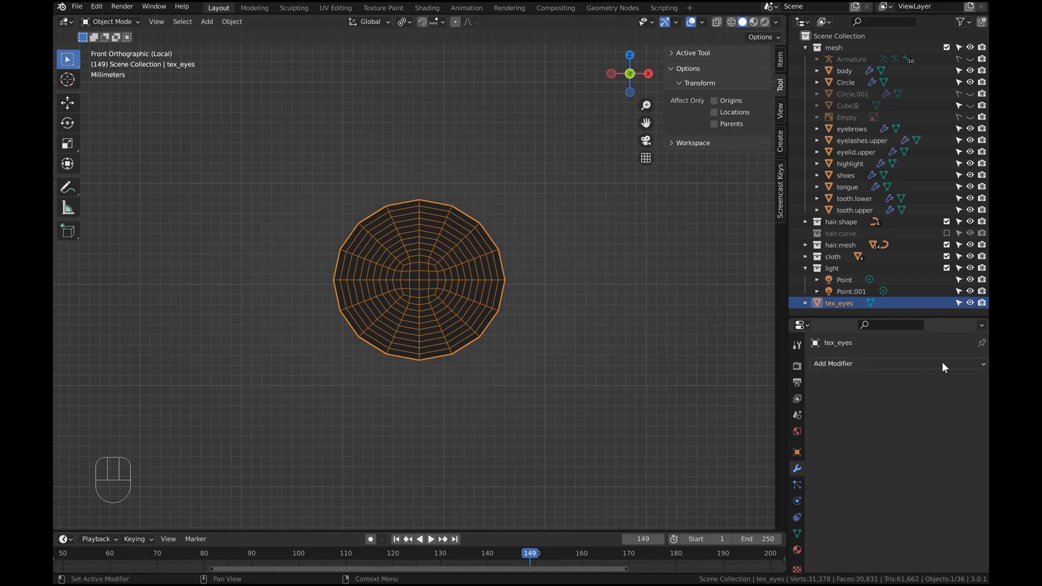
Add a new Subdivision Surface modifier and set its viewport levels to 2
left_click(970, 366)
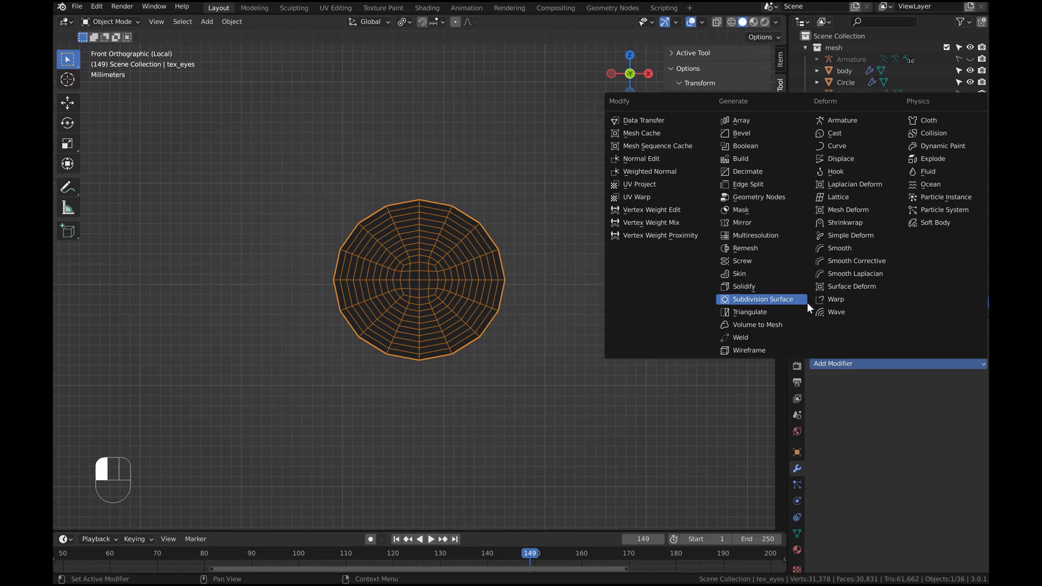
left_click(776, 299)
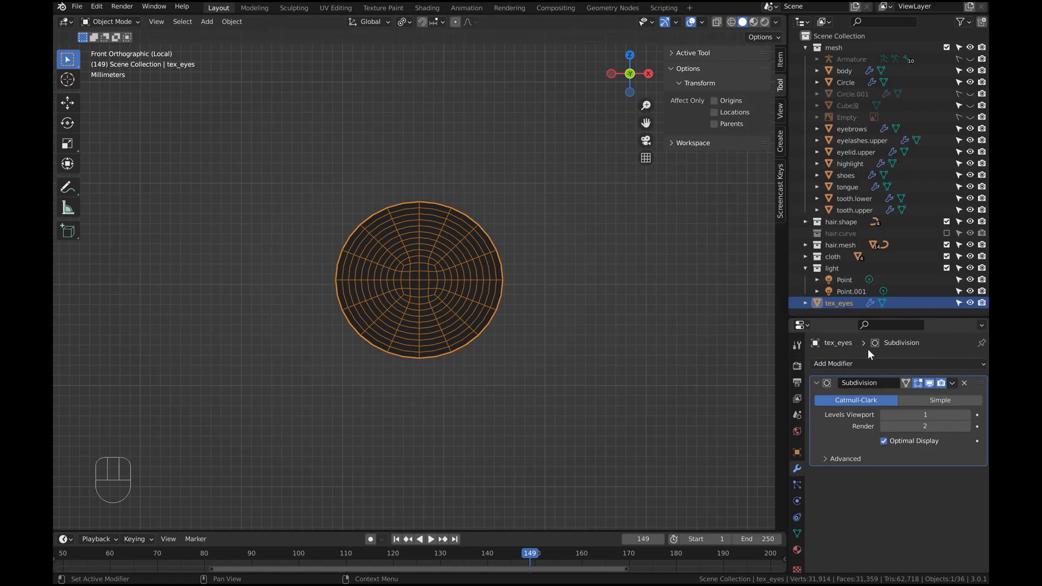
left_click(966, 415)
Switch to Vertex Paint mode, raise the color's brightness slightly and add it to the palette
left_click(132, 22)
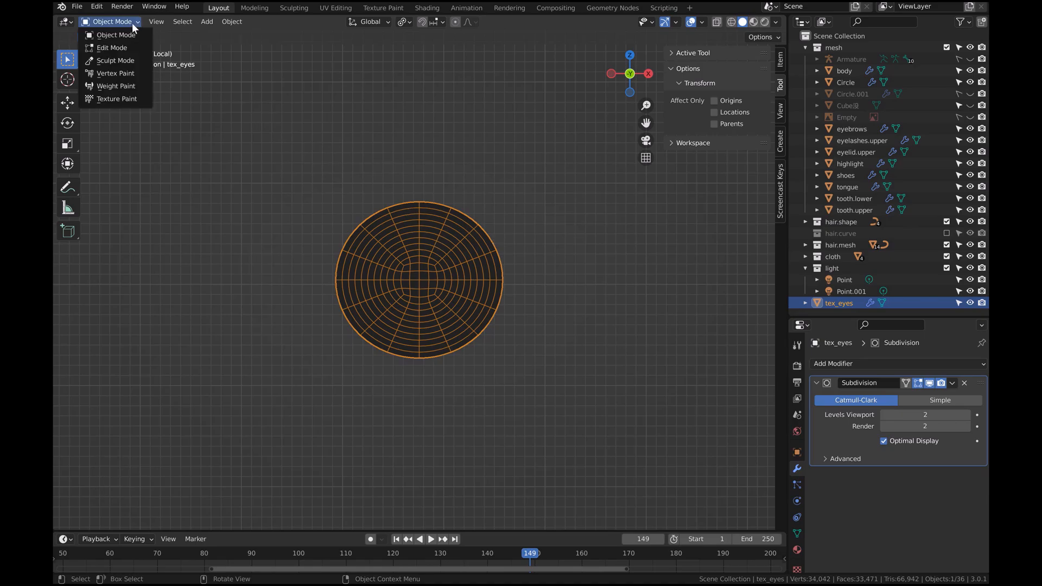
left_click(125, 73)
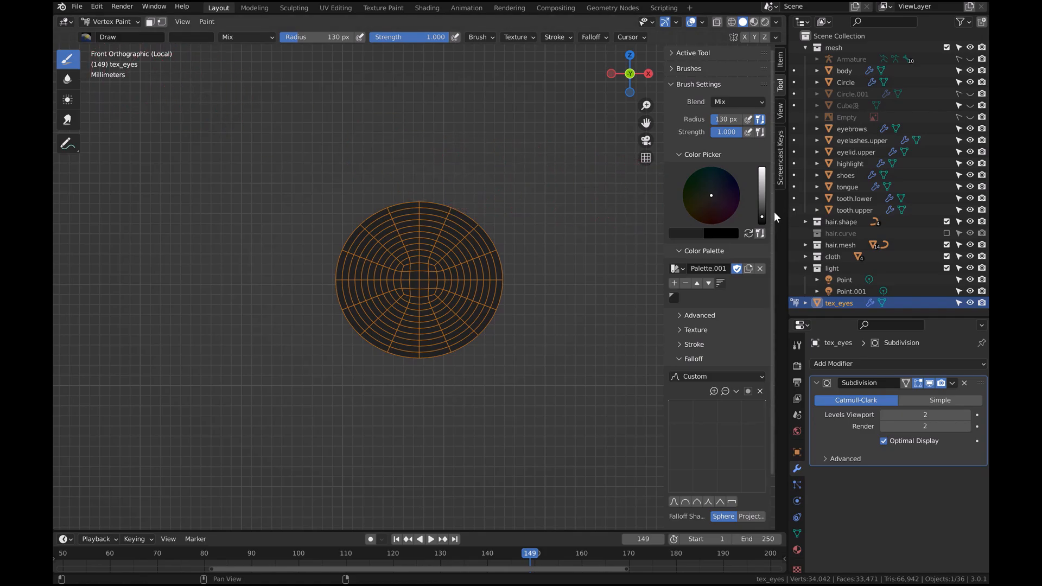
left_click_drag(762, 219, 762, 211)
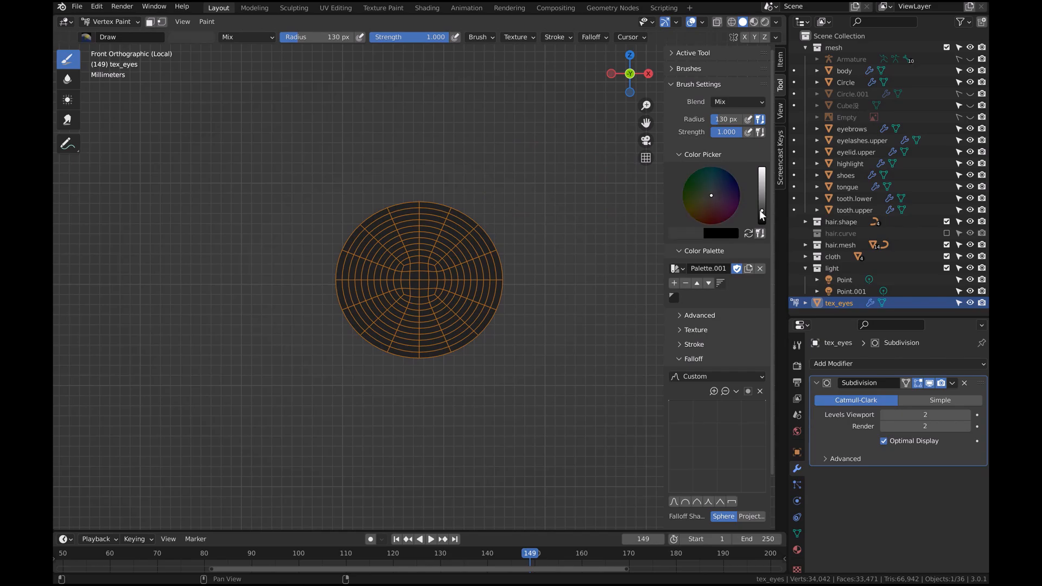
left_click(676, 285)
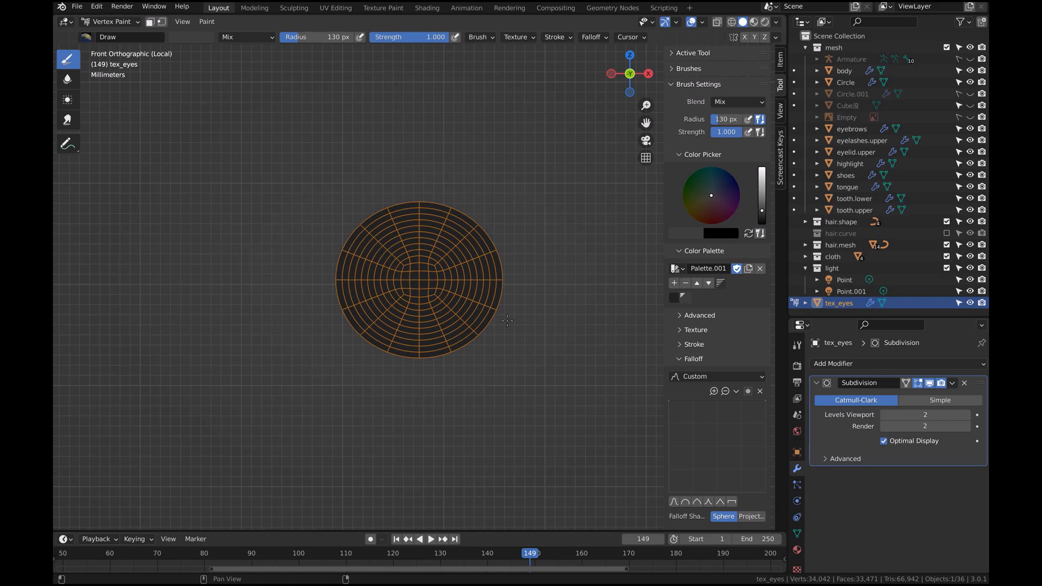
Shrink the brush radius to about 39 px and paint a short stroke on the lower-left of the disc
key("f")
key("f")
key("f")
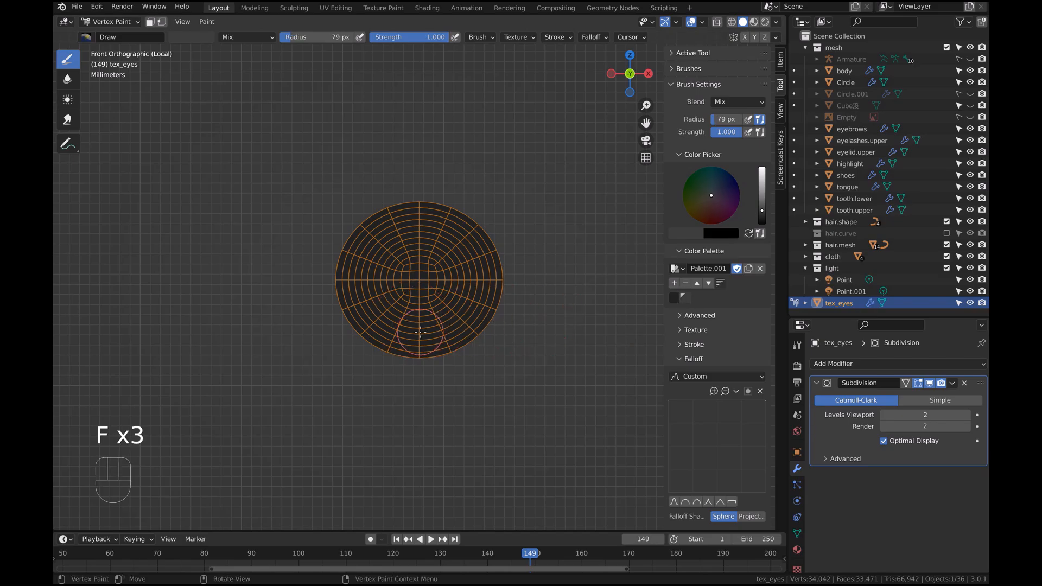
key("f")
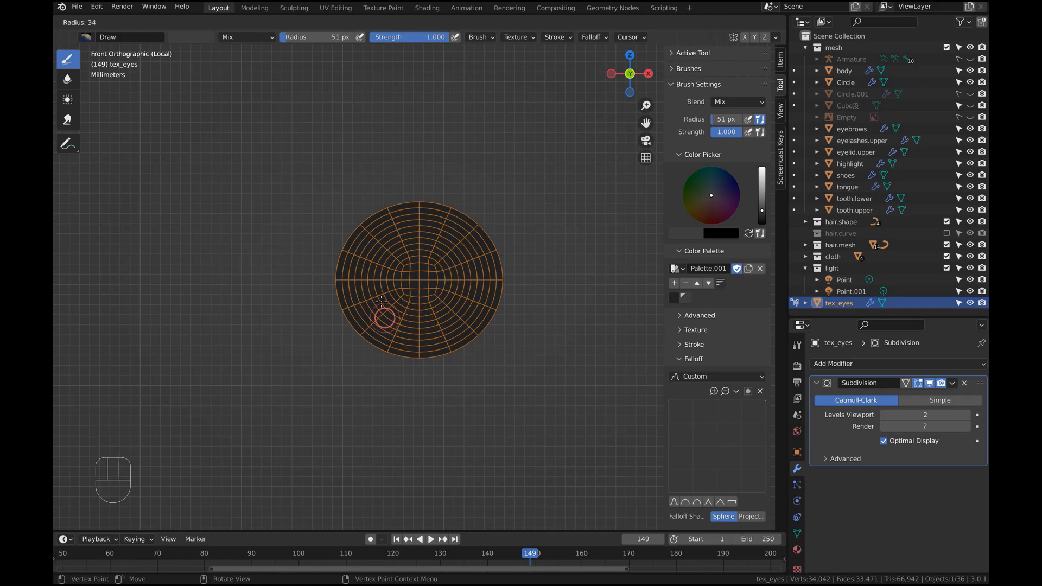
left_click(381, 291)
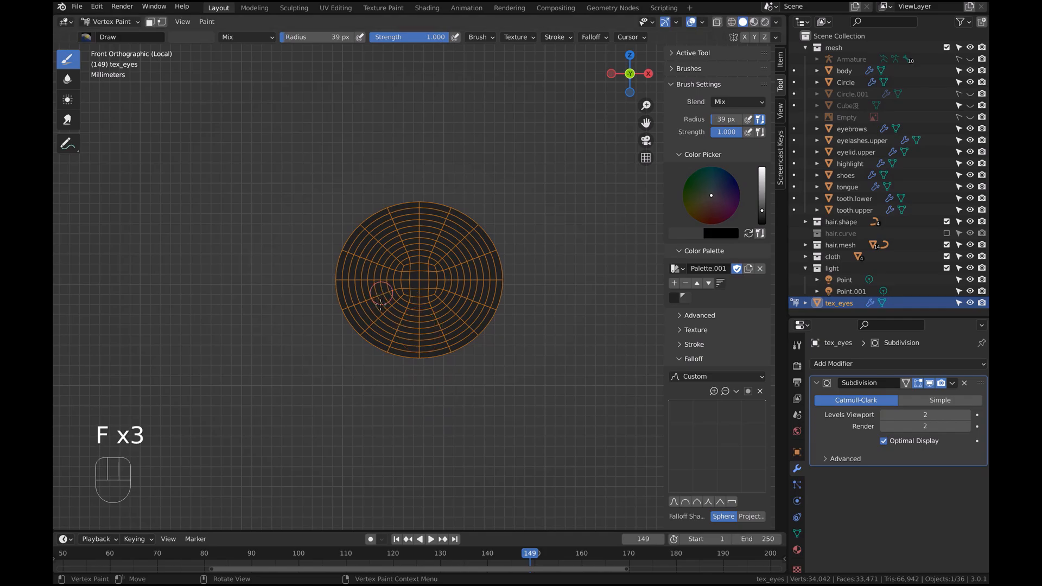
mouse_move(375, 314)
left_mouse_down()
mouse_move(381, 321)
mouse_move(364, 325)
mouse_move(356, 320)
mouse_move(373, 309)
mouse_move(348, 316)
mouse_move(406, 335)
mouse_move(373, 329)
mouse_move(372, 311)
mouse_move(414, 321)
mouse_move(402, 322)
mouse_move(456, 317)
mouse_move(456, 305)
mouse_move(491, 310)
mouse_move(433, 337)
mouse_move(442, 325)
mouse_move(371, 327)
mouse_move(365, 315)
mouse_move(374, 320)
left_mouse_up()
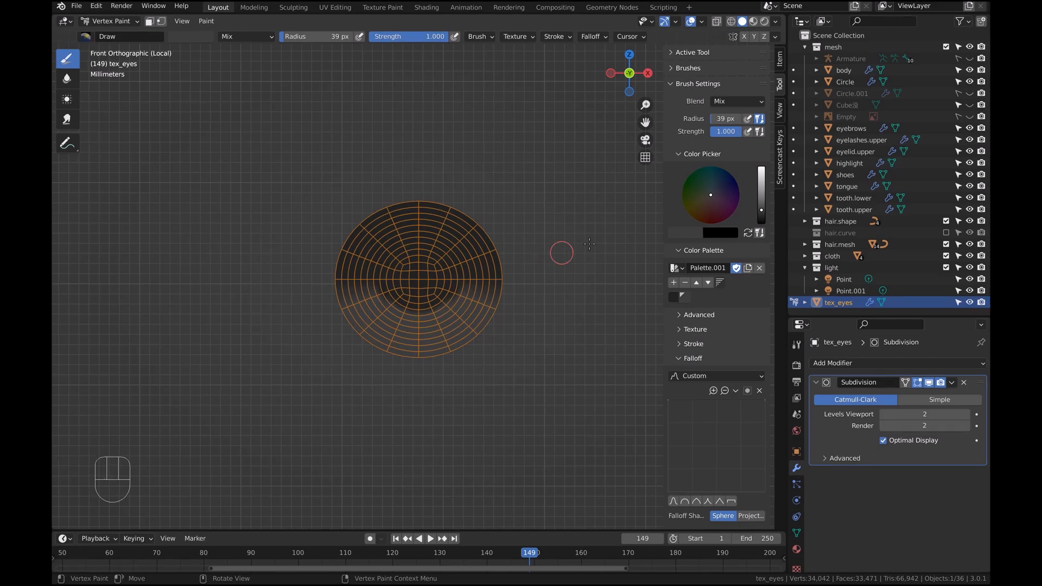
Pick a dark blue color, add it to the palette, and paint across the lower part of the eye disc
mouse_move(710, 194)
left_mouse_down()
mouse_move(762, 209)
mouse_move(713, 190)
left_mouse_up()
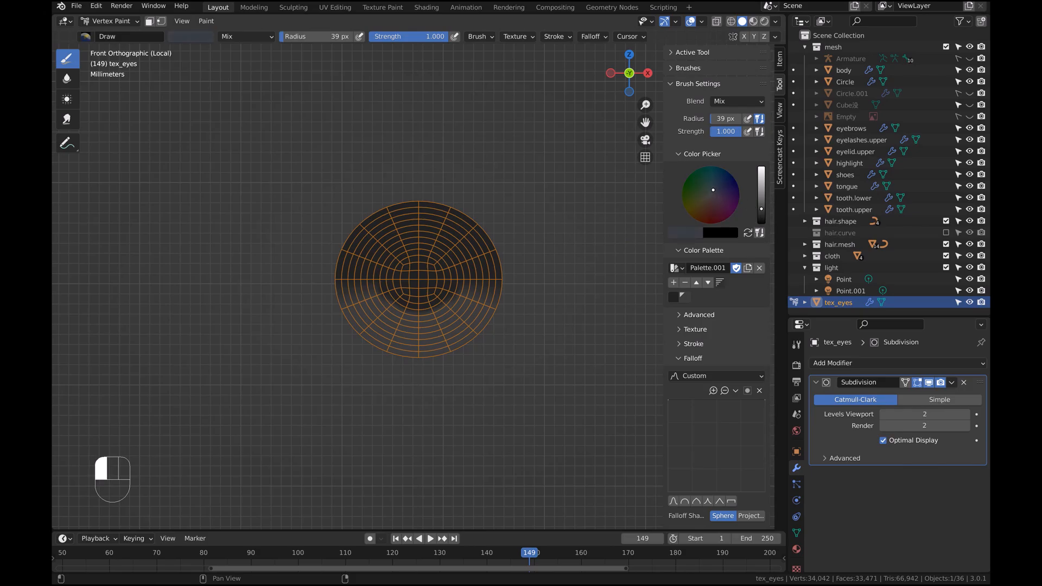
left_click(763, 209)
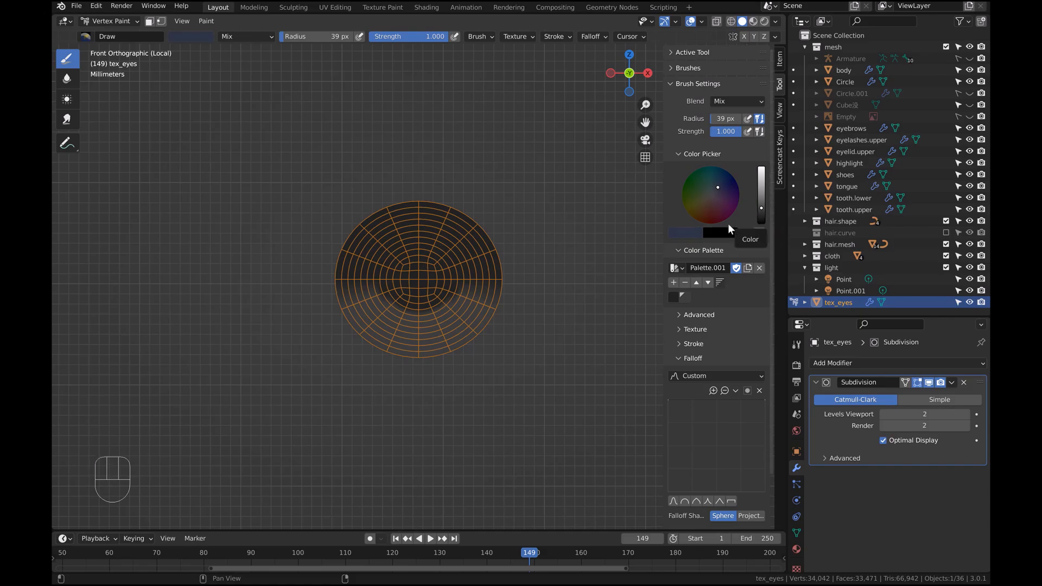
left_click(673, 283)
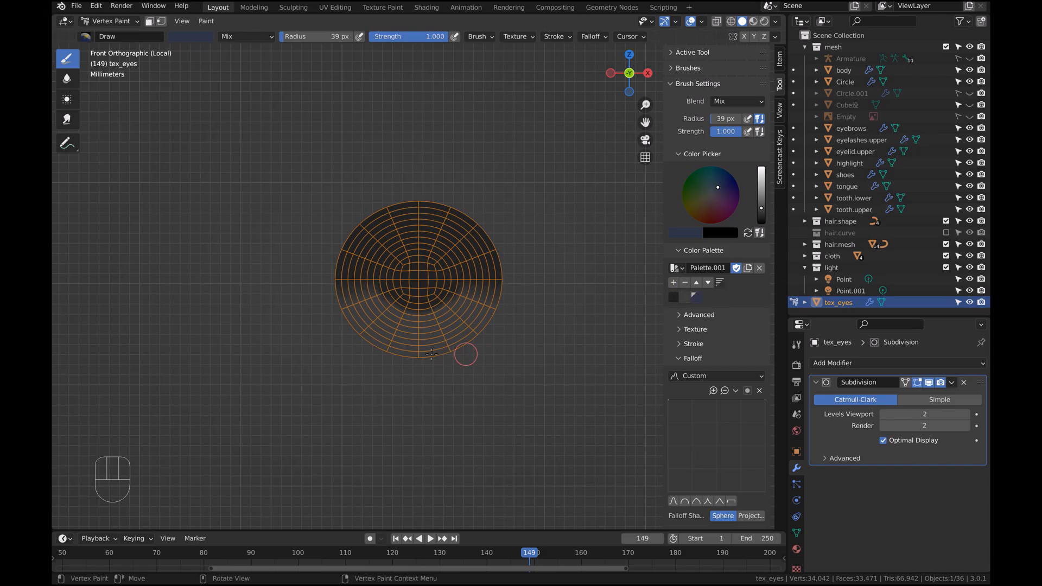
mouse_move(366, 341)
left_mouse_down()
mouse_move(421, 353)
mouse_move(398, 351)
mouse_move(477, 335)
left_mouse_up()
mouse_move(467, 332)
left_mouse_down()
mouse_move(392, 343)
mouse_move(363, 333)
mouse_move(443, 342)
mouse_move(463, 328)
left_mouse_up()
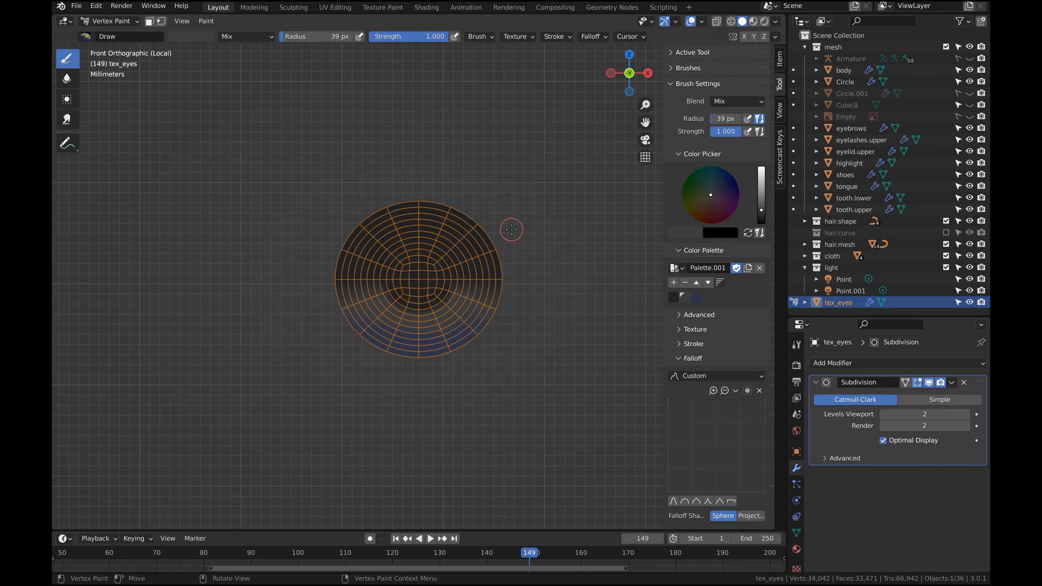
Return to Object Mode and turn off the object's Wireframe display
left_click(139, 20)
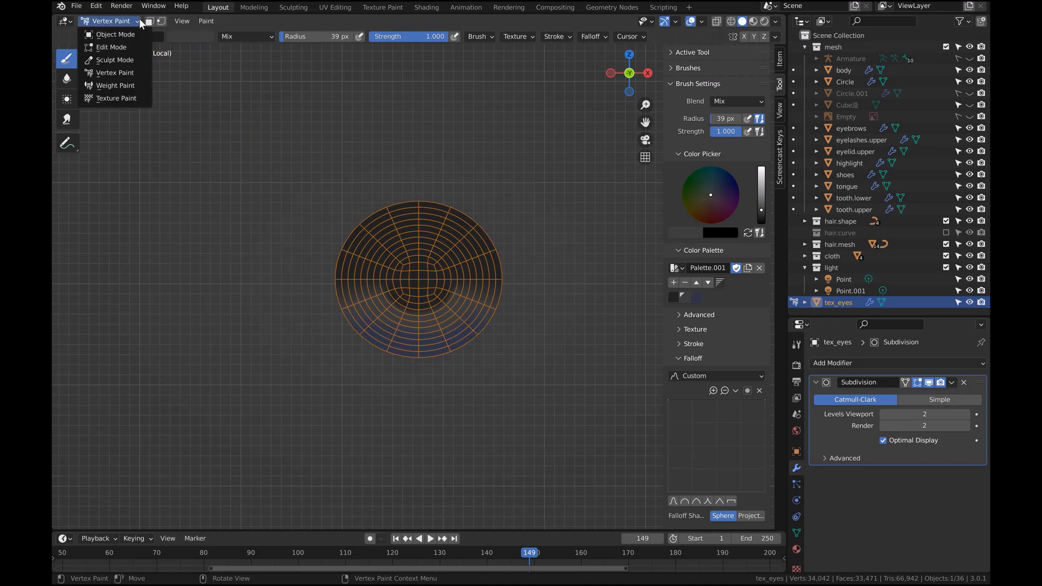
left_click(118, 39)
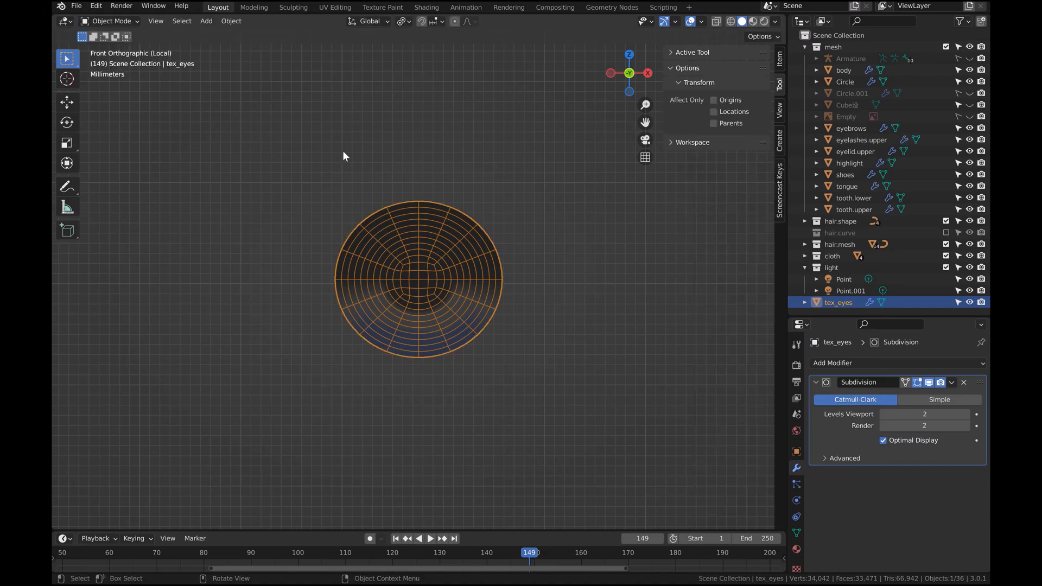
left_click(794, 449)
scroll(851, 462, "down", 10)
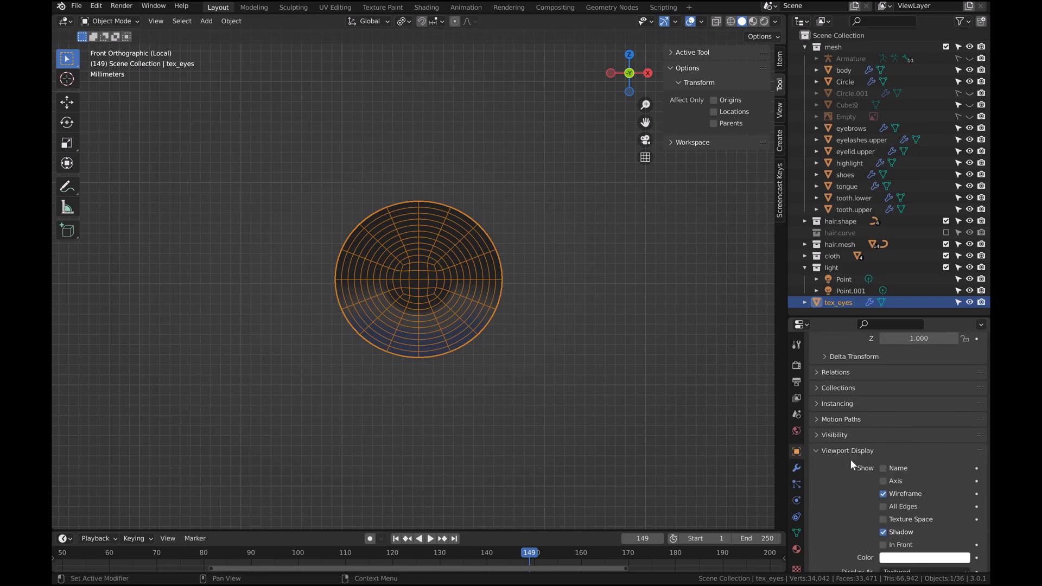
left_click(882, 437)
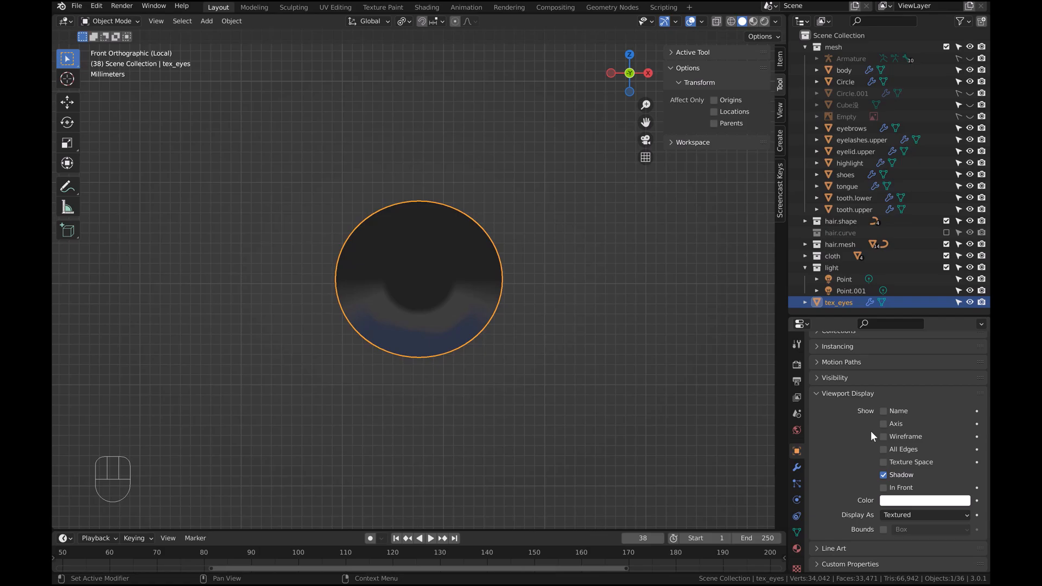
Hide the viewport grid overlay
left_click(702, 21)
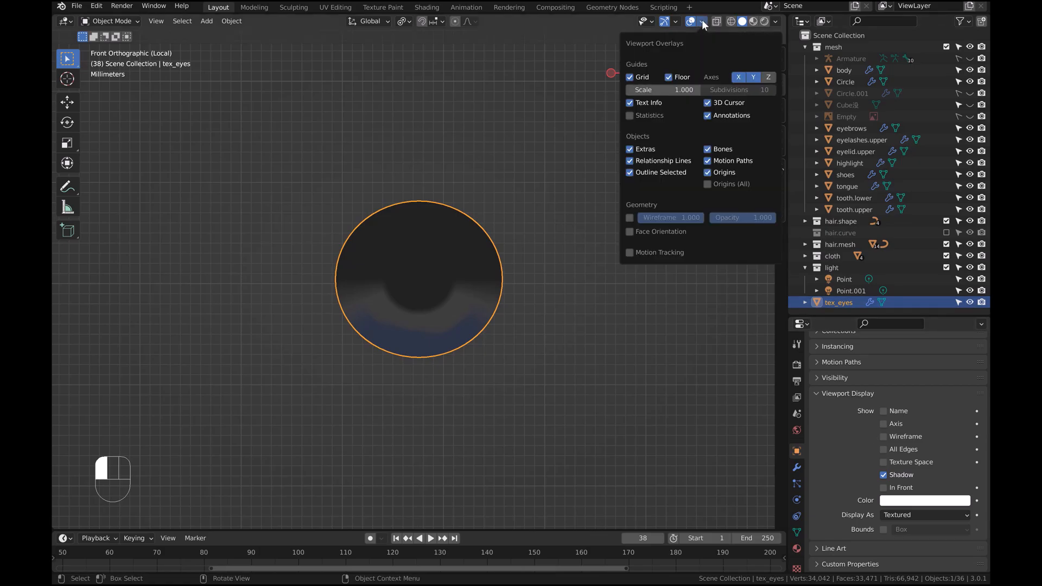
left_click(629, 77)
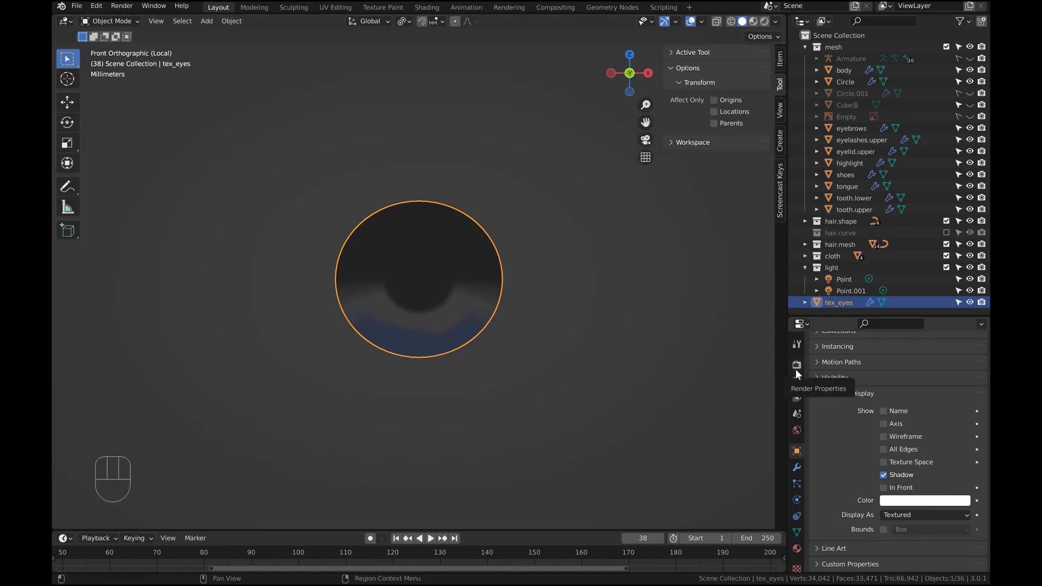
Enable the Transparent film option in the render properties
left_click(796, 366)
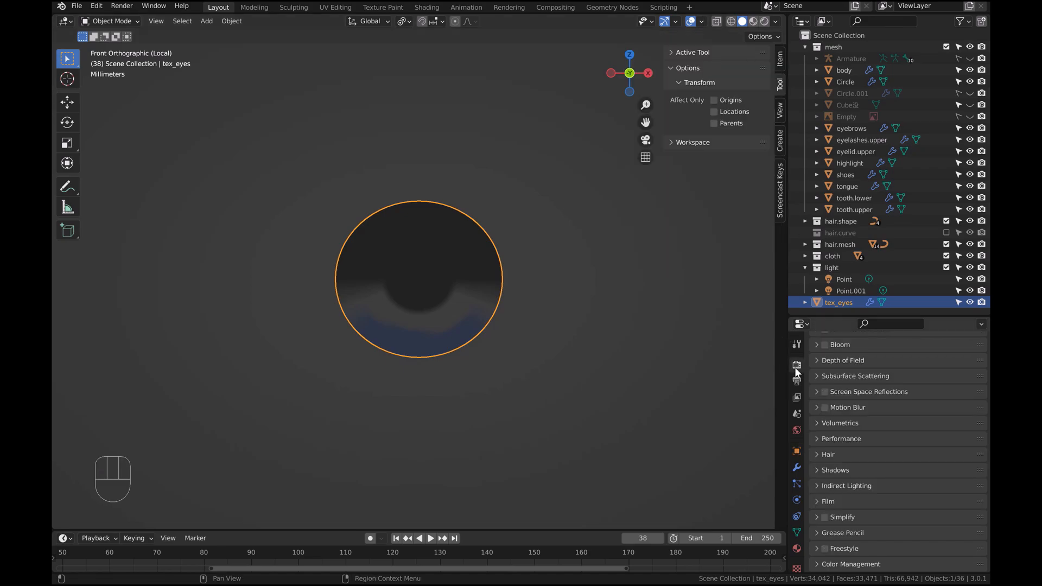
left_click(816, 501)
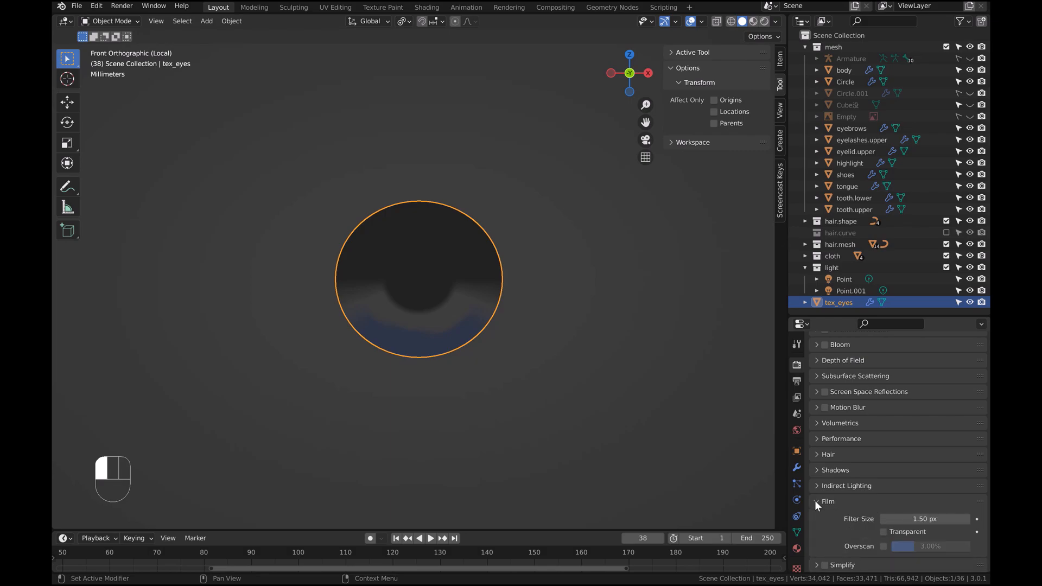
scroll(821, 490, "down", 2)
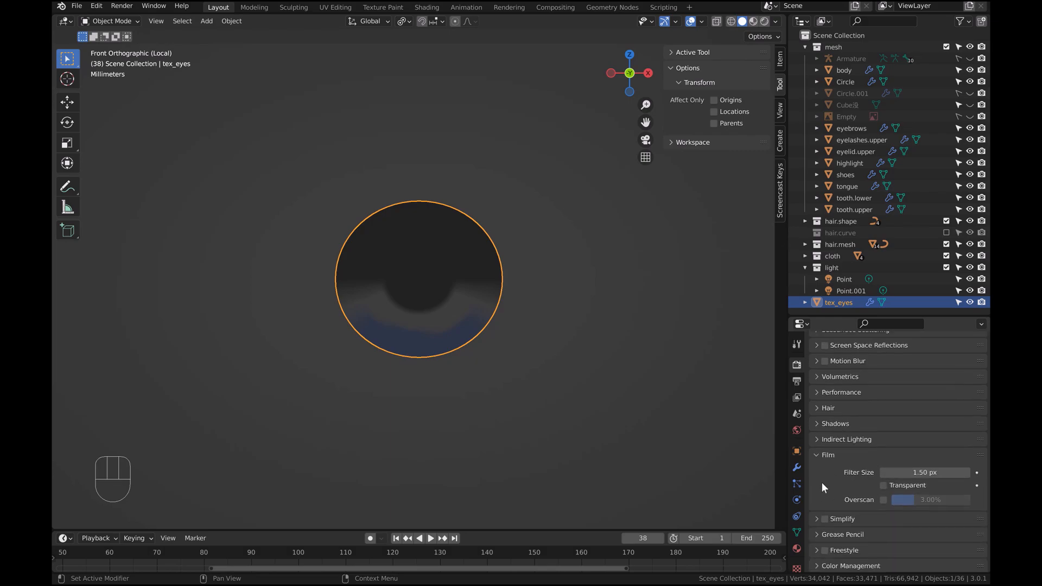
left_click(883, 486)
Render a viewport image of the eye disc, look through the render's image save options, and close the render window
left_click(158, 19)
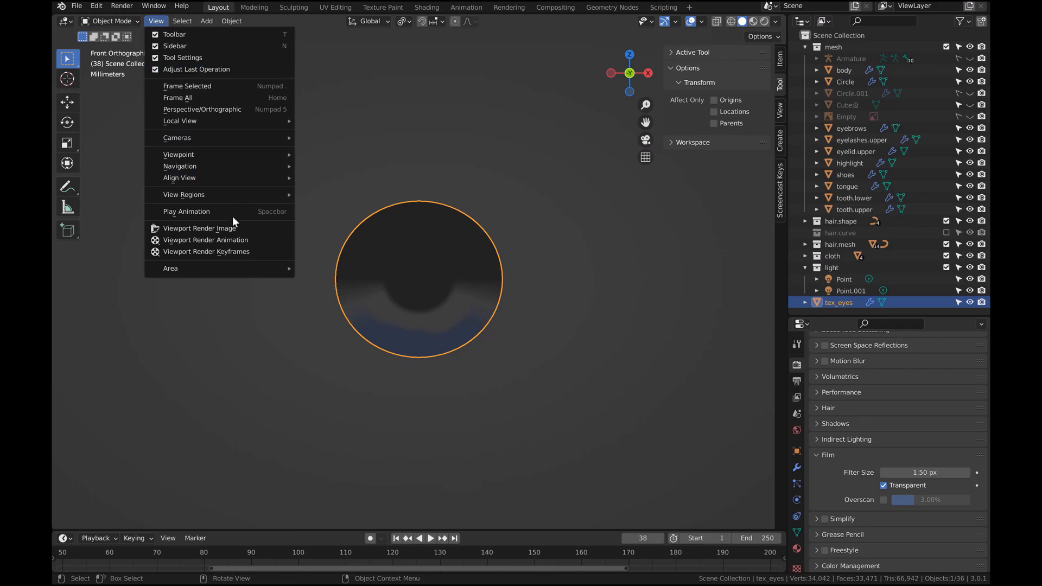
left_click(250, 228)
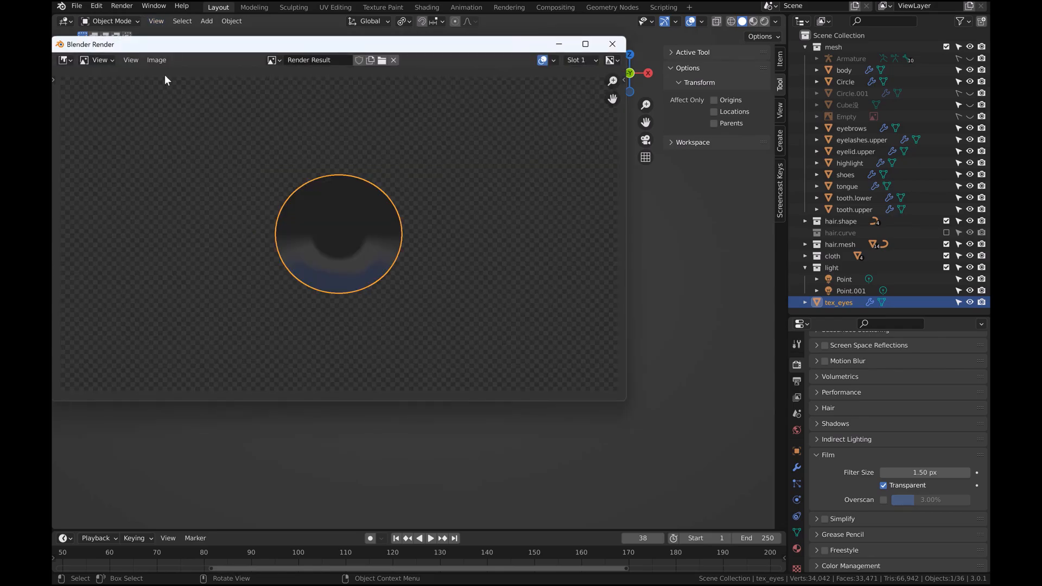
left_click(157, 60)
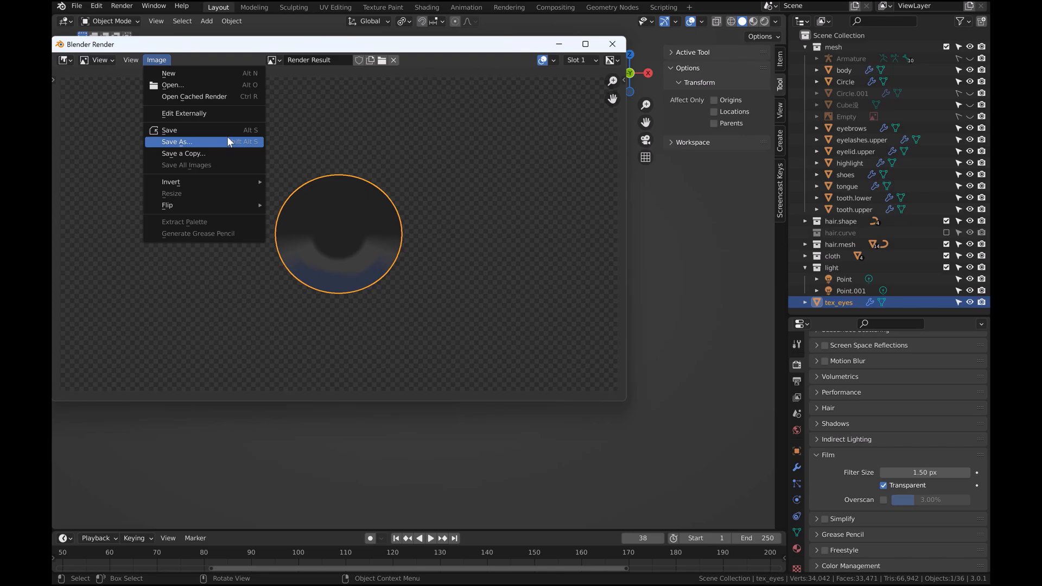
left_click(613, 43)
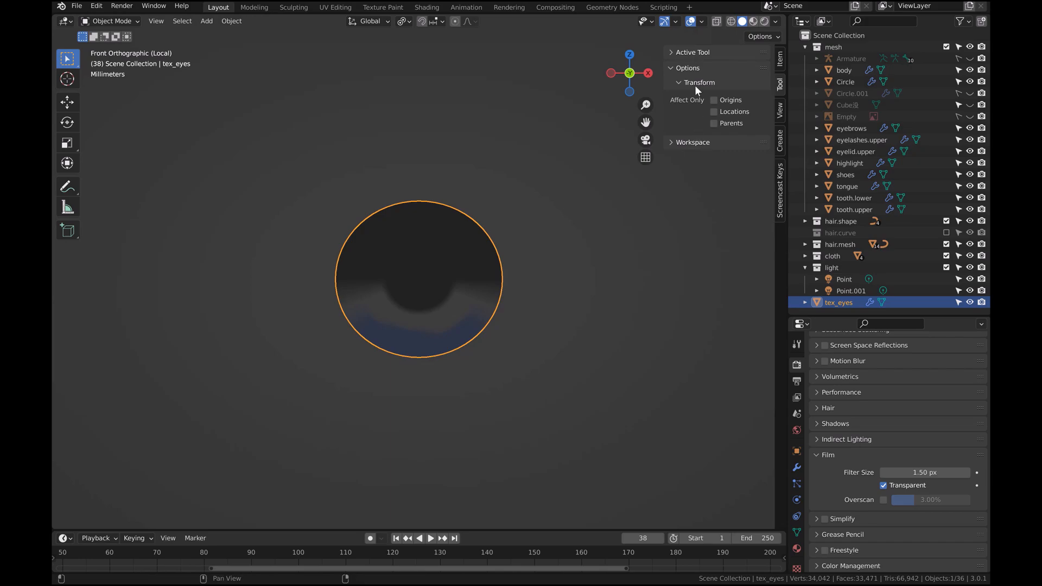
Turn the viewport grid overlay back on
left_click(703, 22)
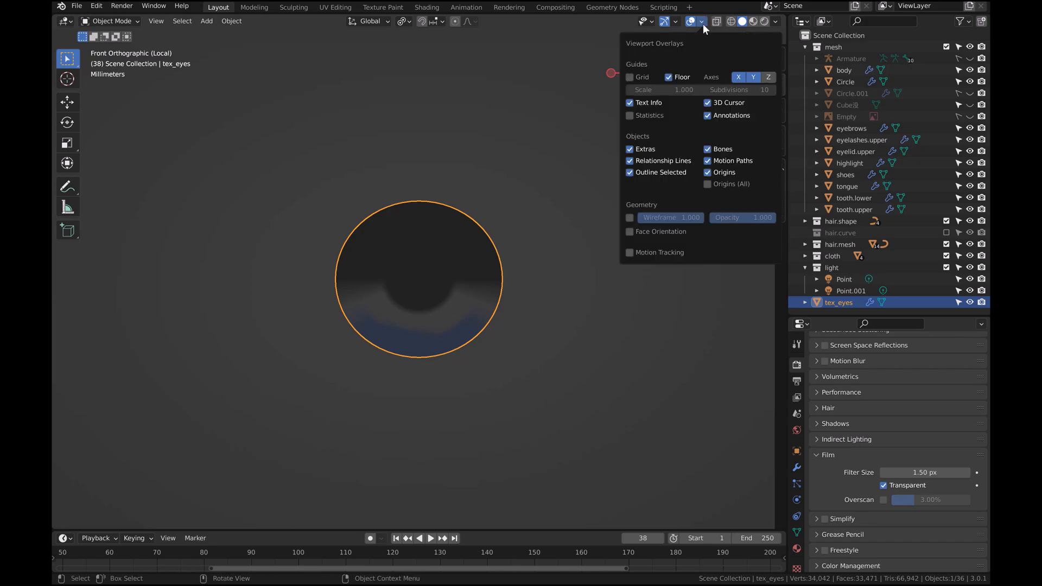
left_click(632, 77)
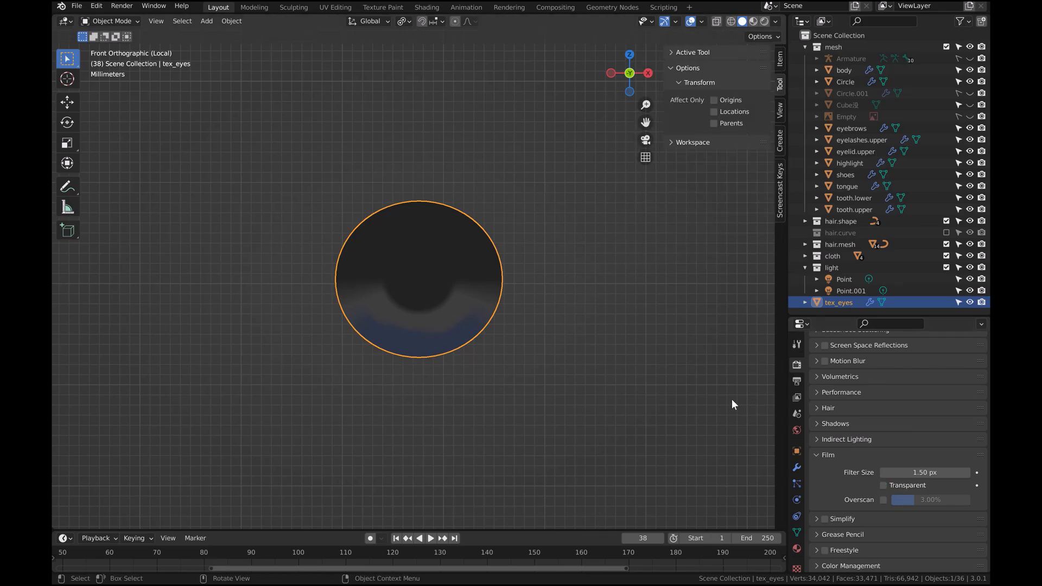
Leave local view and switch the viewport shading lighting to MatCap
key("slash")
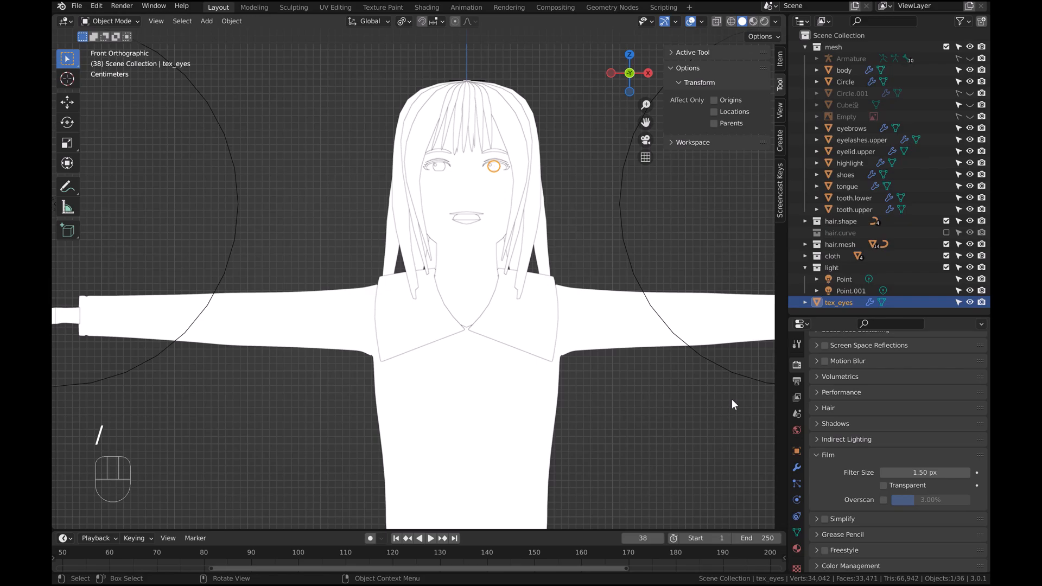
left_click(776, 22)
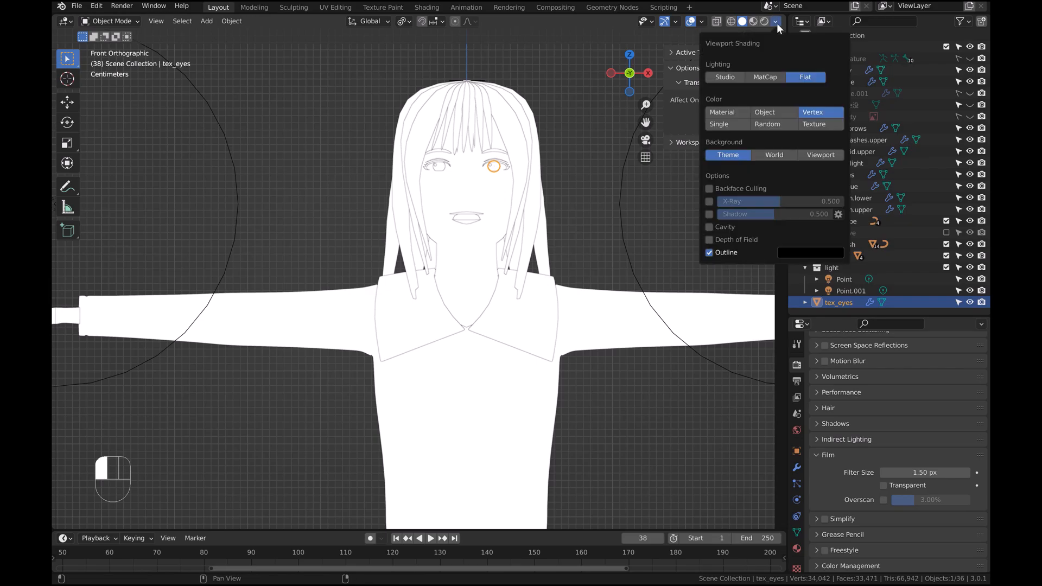
left_click(752, 76)
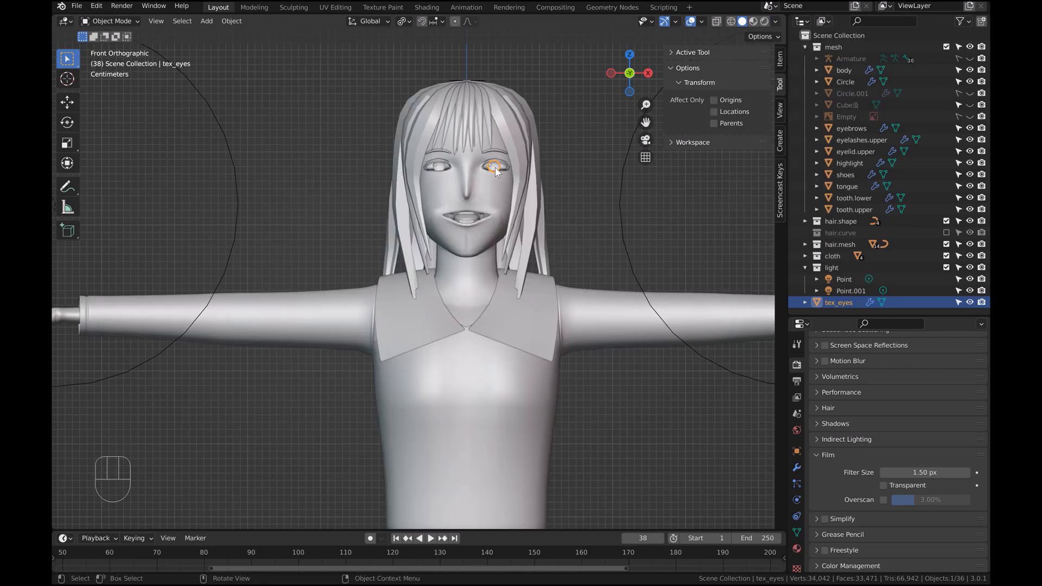
Move tex_eyes into a new collection named img
key("m")
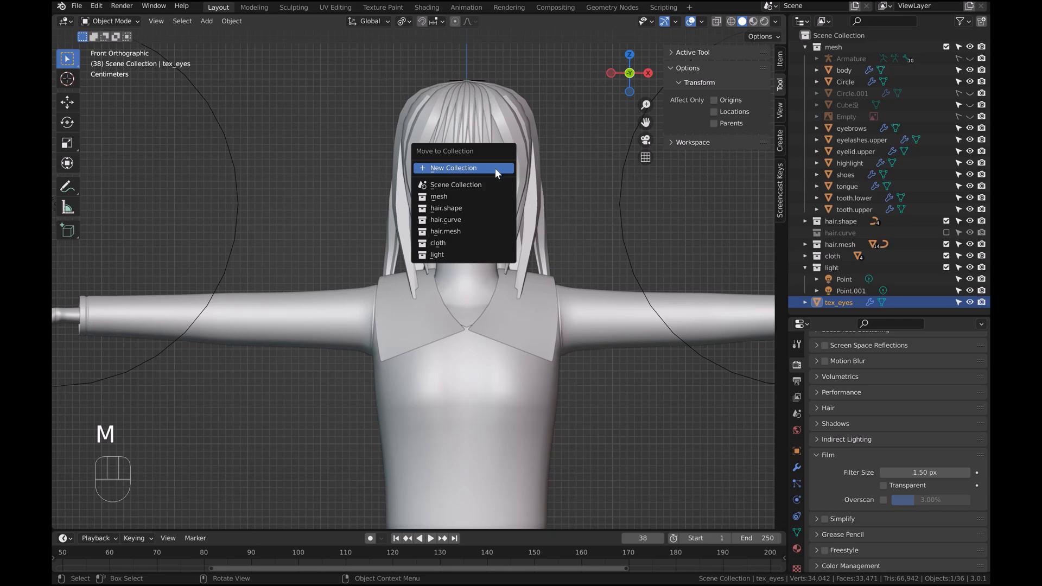
left_click(495, 169)
type("img")
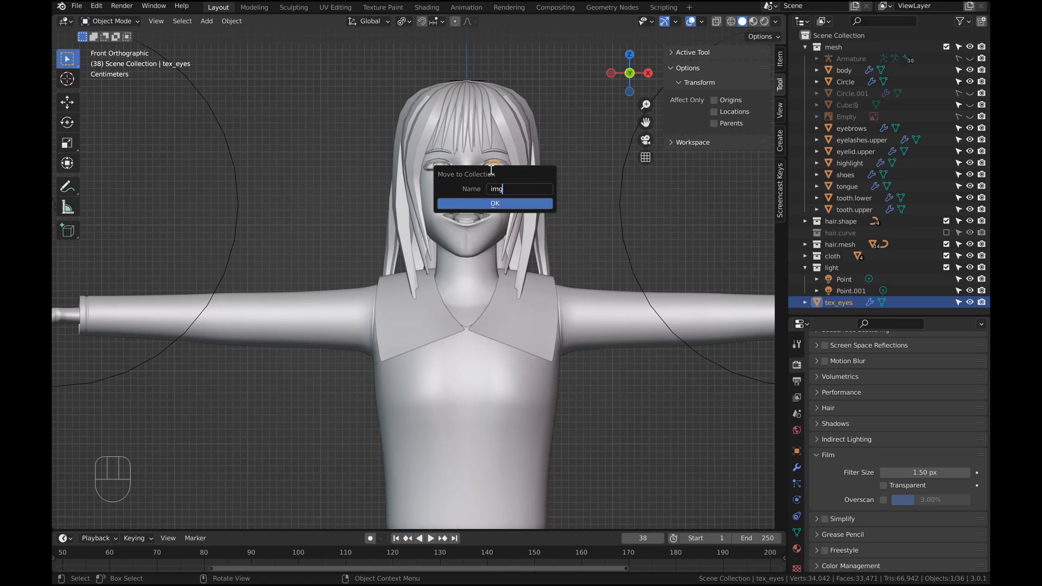
key("Return")
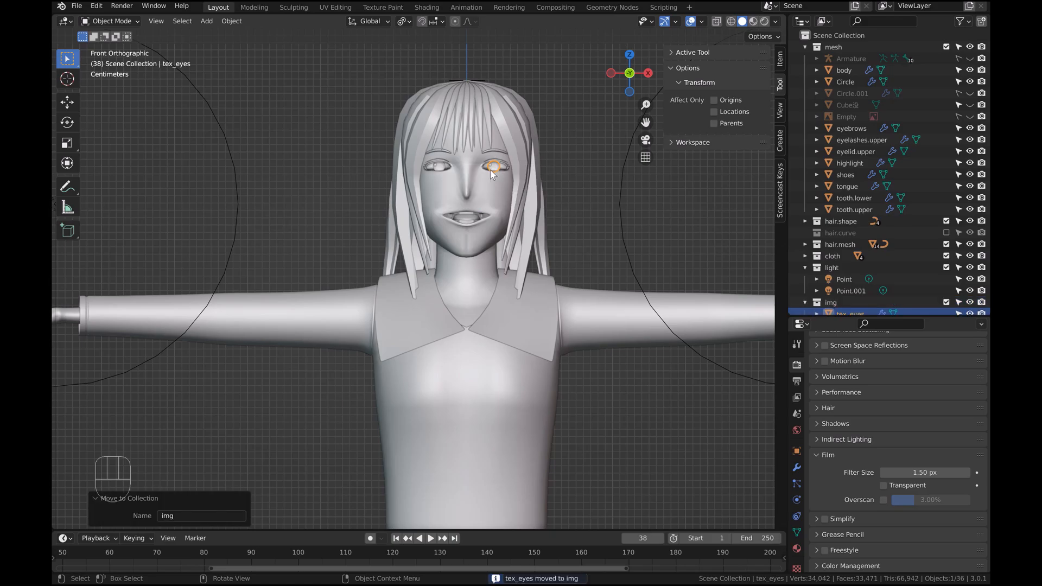
Exclude the img collection from the view layer
scroll(814, 295, "down", 1)
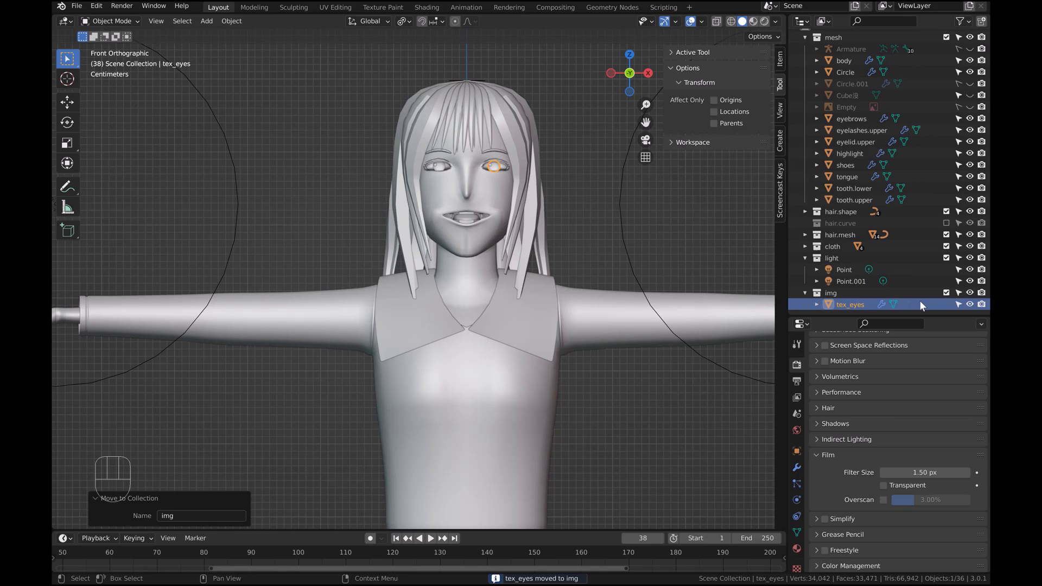
left_click(945, 294)
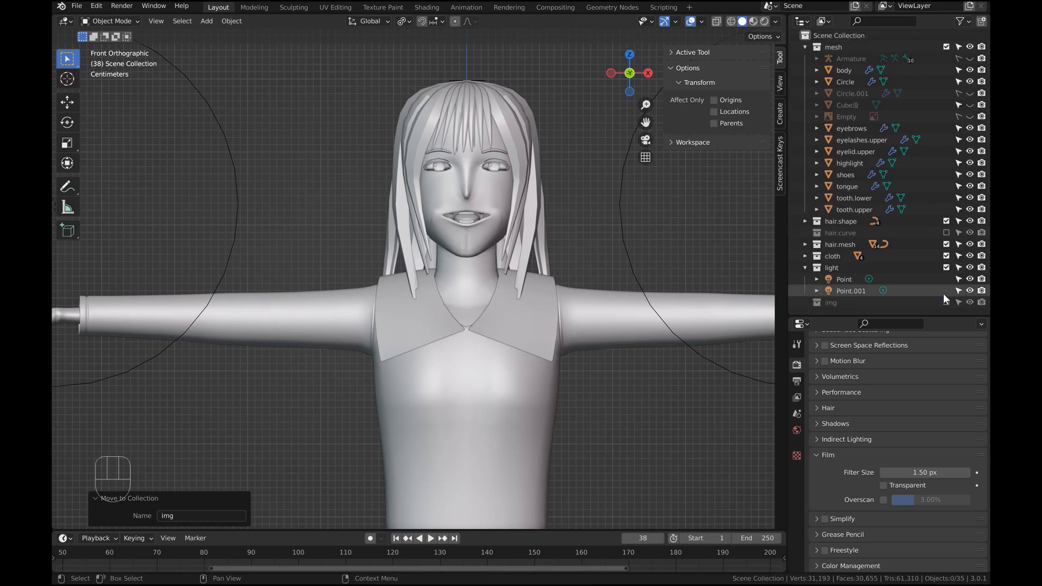